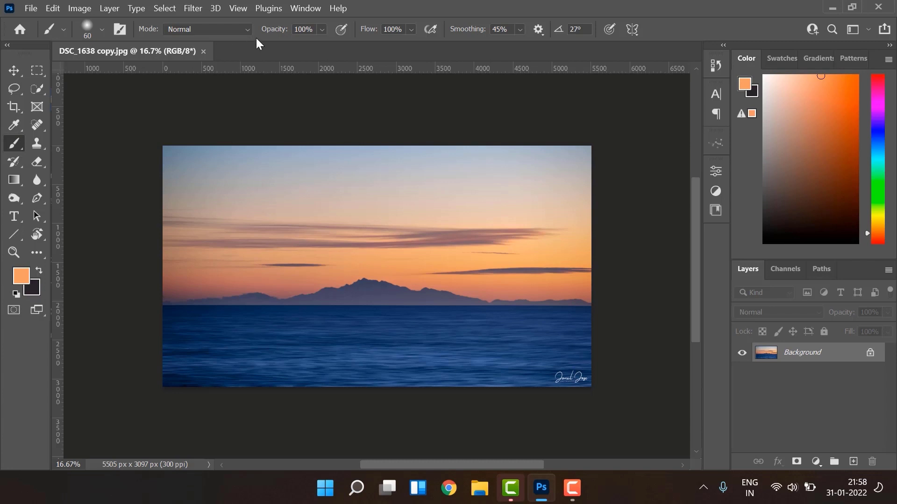
Switch to the Essentials (Default) workspace and reset it to its default layout
{"action": "left_click", "coordinate": [303, 8]}
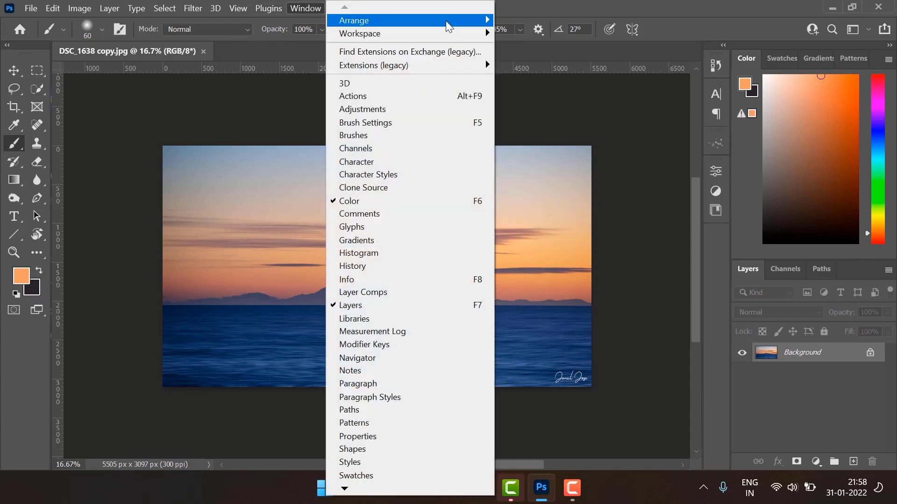
{"action": "mouse_move", "coordinate": [487, 34]}
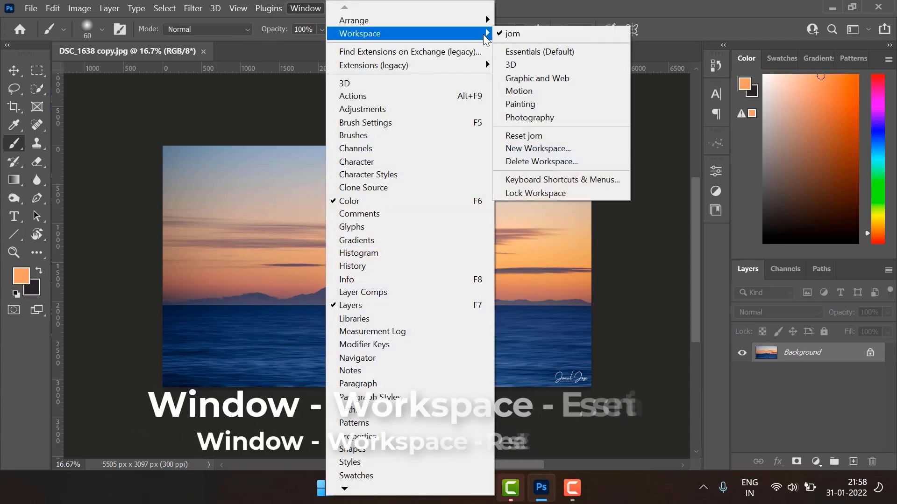
{"action": "left_click", "coordinate": [528, 55]}
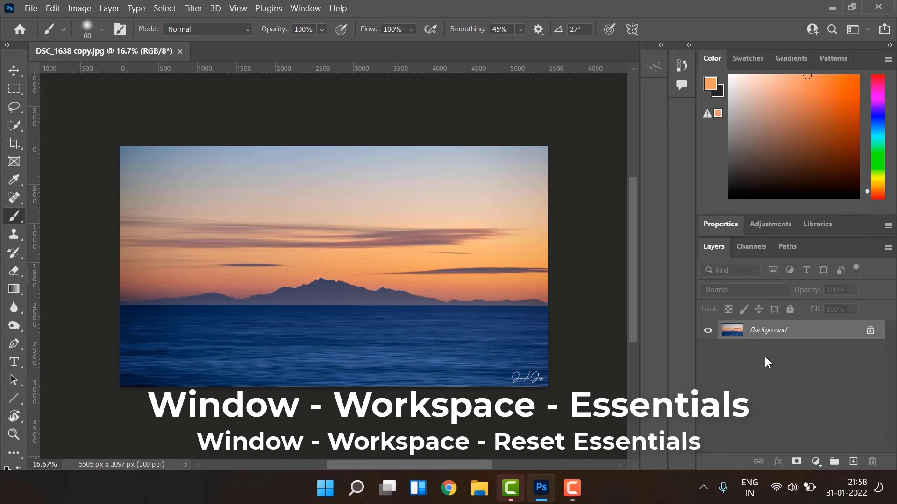
{"action": "left_click", "coordinate": [296, 9]}
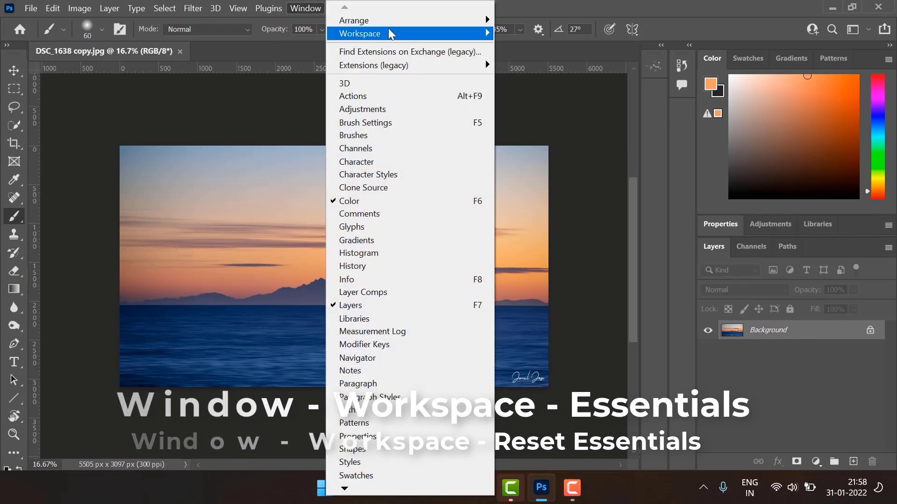
{"action": "mouse_move", "coordinate": [374, 33]}
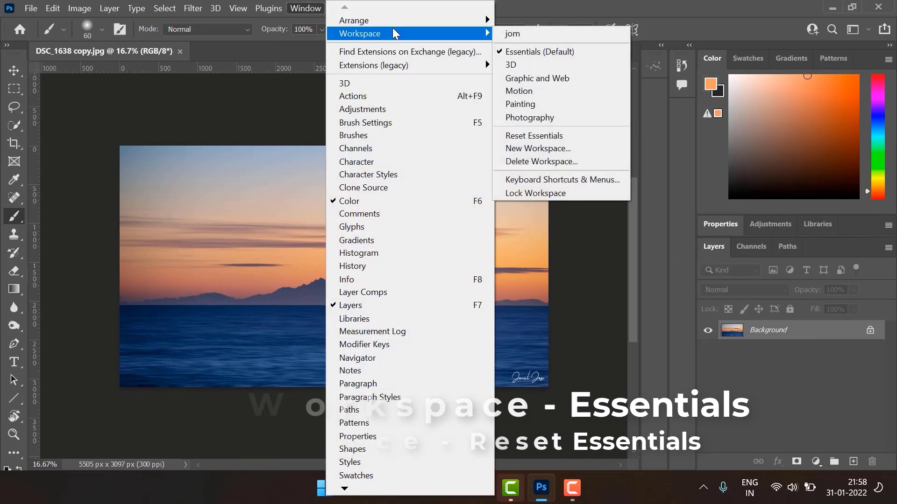
{"action": "left_click", "coordinate": [548, 134]}
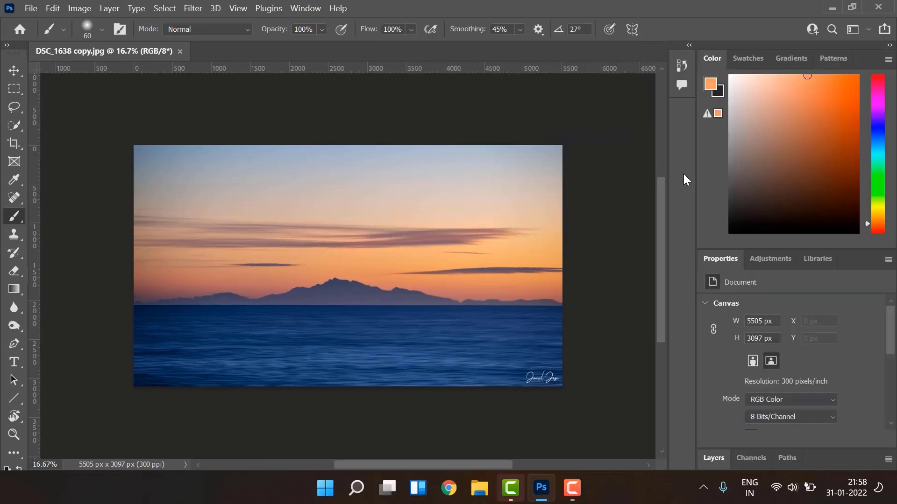
Collapse the document properties, expand the layer list and enlarge its area upward
{"action": "left_click_drag", "start_coordinate": [696, 178], "coordinate": [715, 179]}
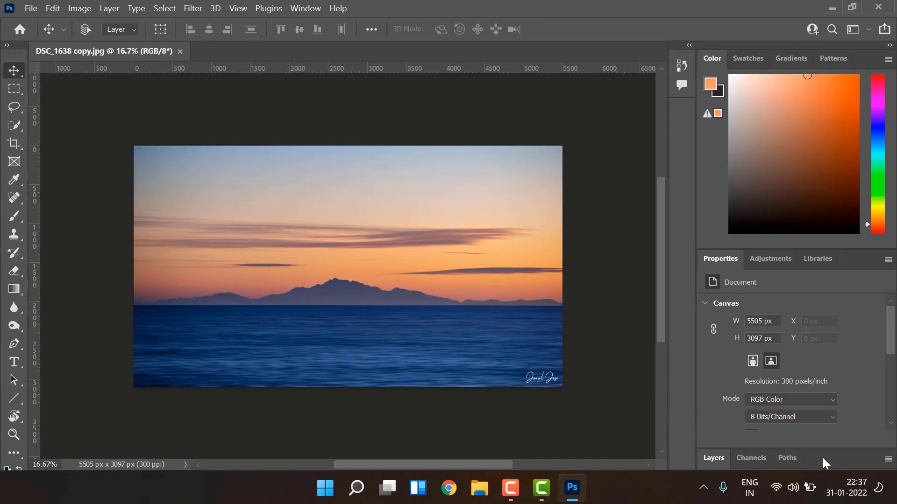
{"action": "left_click", "coordinate": [823, 458]}
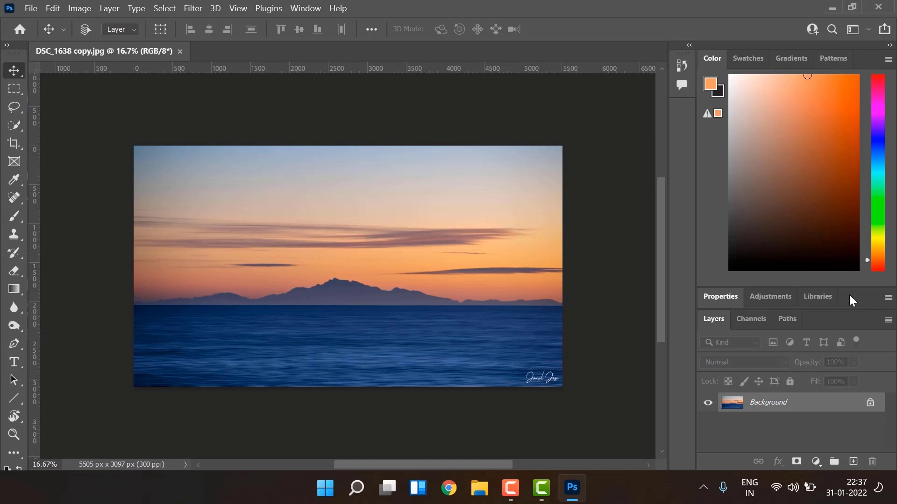
{"action": "left_click_drag", "start_coordinate": [850, 288], "coordinate": [841, 225]}
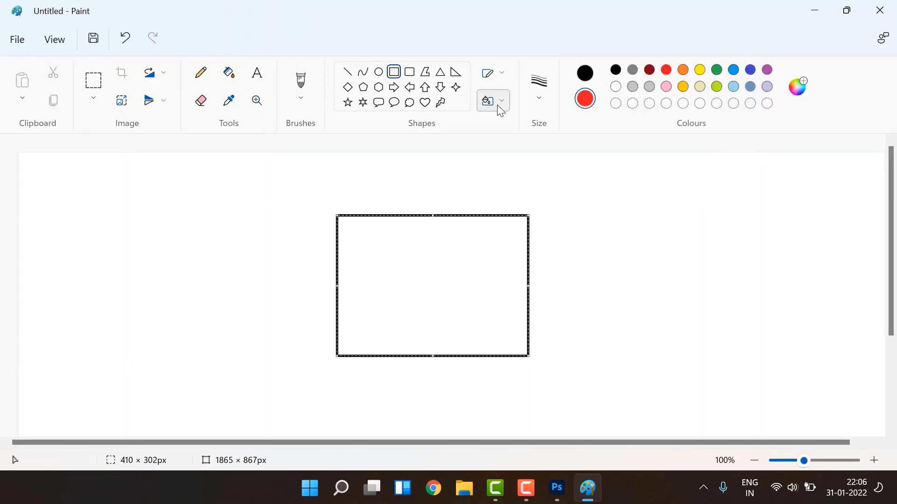
In Paint, give the drawn rectangle a solid red fill and deselect it
{"action": "left_click", "coordinate": [496, 103]}
{"action": "left_click", "coordinate": [494, 167]}
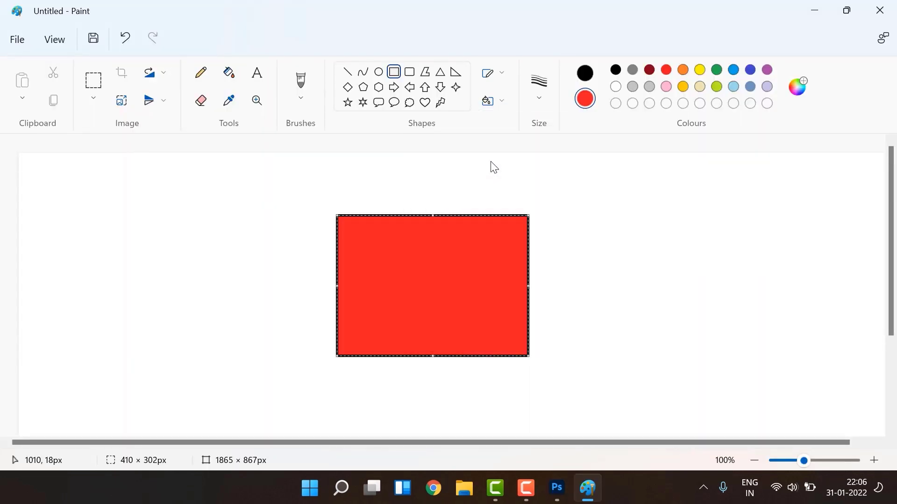
{"action": "left_click", "coordinate": [647, 351]}
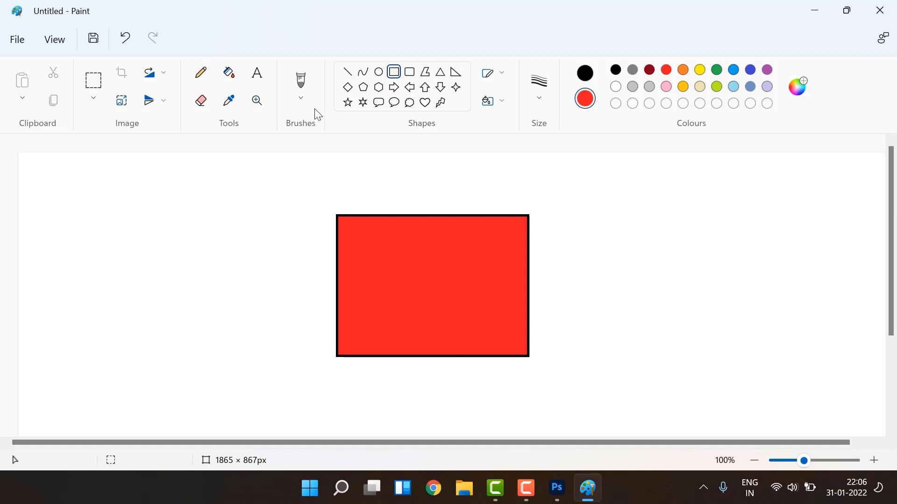
Draw a yellow-filled rounded rectangle about 214 × 142 px inside the red rectangle and deselect it
{"action": "left_click", "coordinate": [410, 72]}
{"action": "left_click", "coordinate": [667, 86]}
{"action": "left_click_drag", "start_coordinate": [390, 256], "coordinate": [490, 321]}
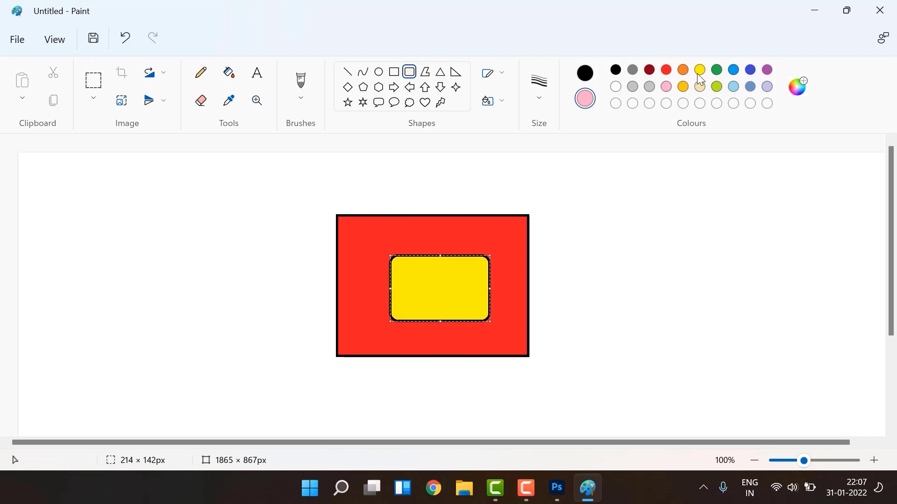
{"action": "mouse_move", "coordinate": [449, 279]}
{"action": "left_mouse_down"}
{"action": "mouse_move", "coordinate": [435, 269]}
{"action": "mouse_move", "coordinate": [451, 269]}
{"action": "mouse_move", "coordinate": [443, 279]}
{"action": "left_mouse_up"}
{"action": "left_click", "coordinate": [498, 241]}
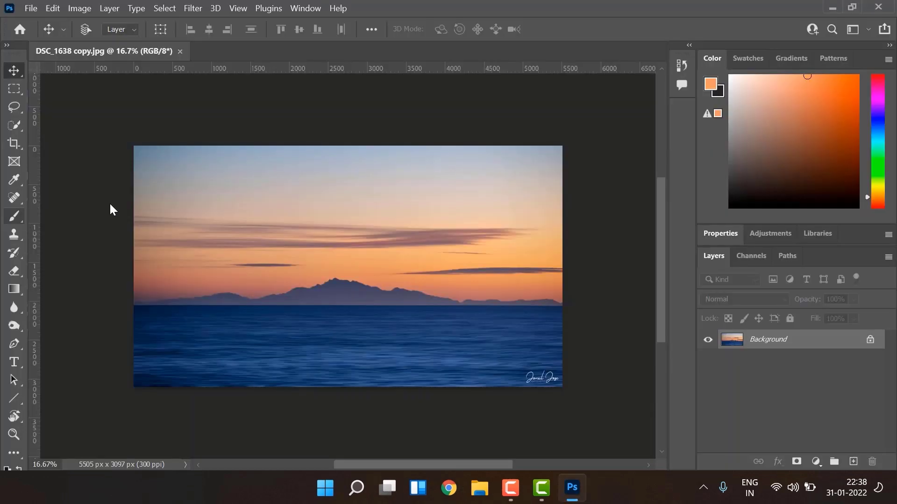
In Photoshop, paint a soft yellow stroke across the sky directly on the Background layer and undo it
{"action": "left_click_drag", "start_coordinate": [224, 189], "coordinate": [506, 187]}
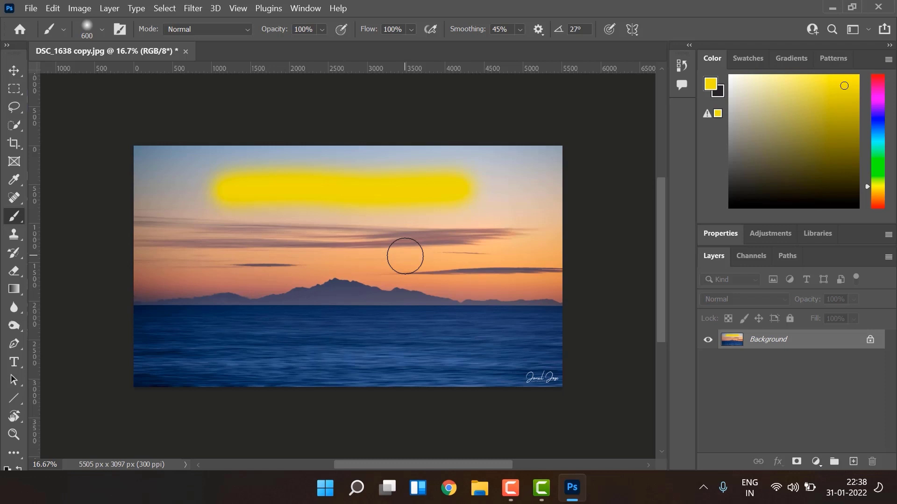
{"action": "key", "text": "ctrl+z"}
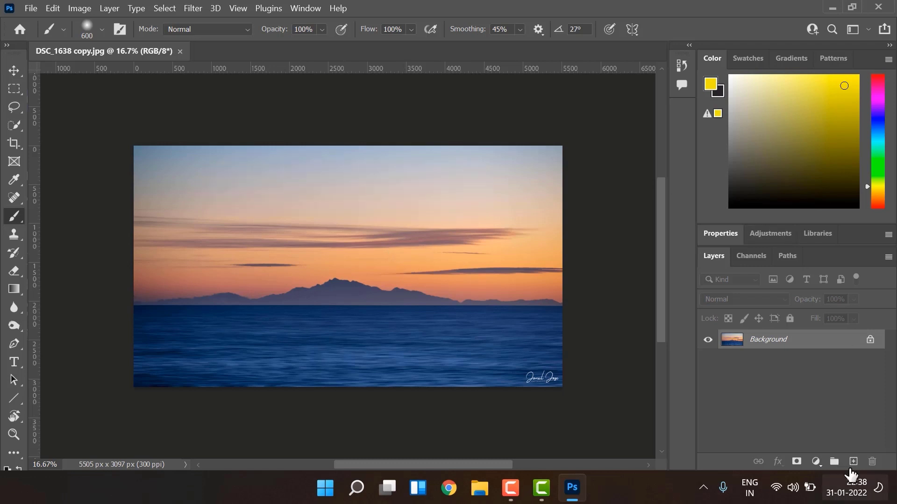
Paint a horizontal yellow stroke across the upper sky on a new layer, and toggle that layer's visibility off and on
{"action": "key", "text": "ctrl+shift+n"}
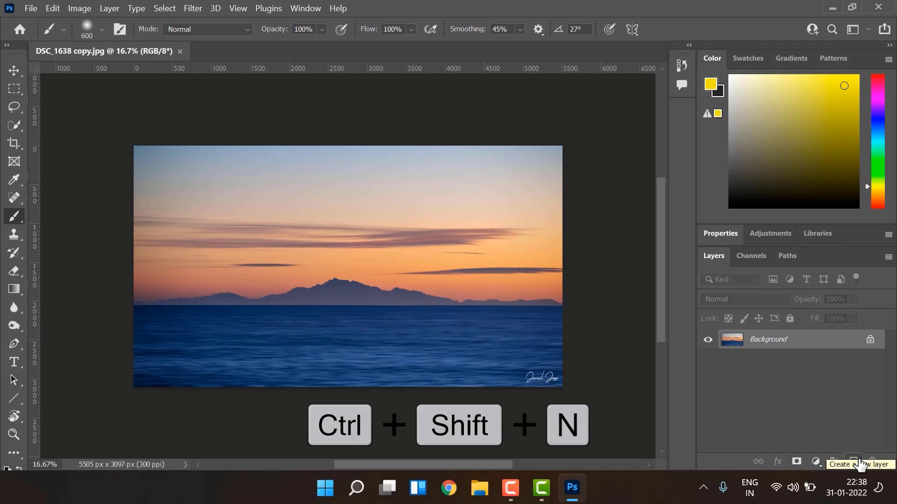
{"action": "left_click", "coordinate": [860, 464]}
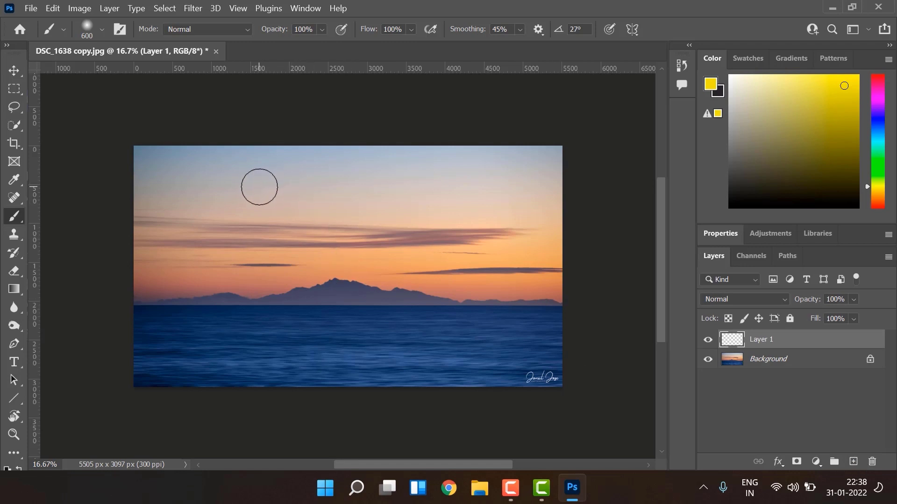
{"action": "left_click_drag", "start_coordinate": [259, 185], "coordinate": [476, 192]}
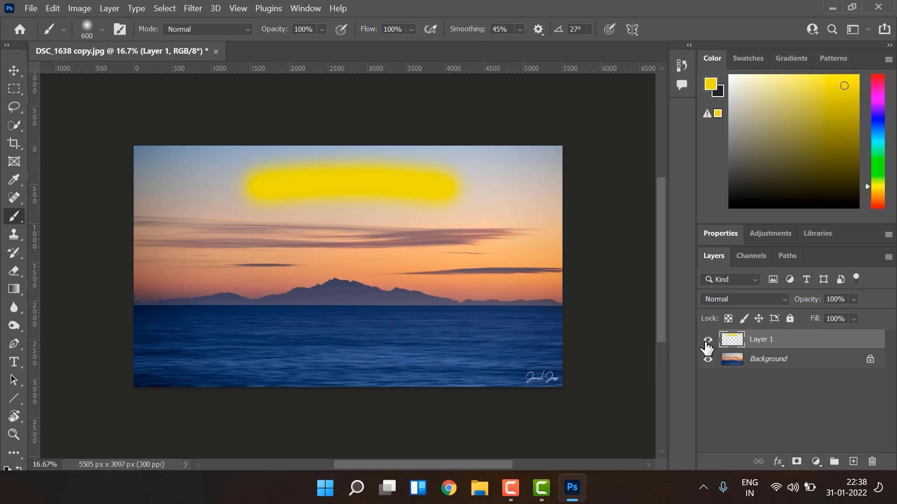
{"action": "left_click", "coordinate": [706, 344]}
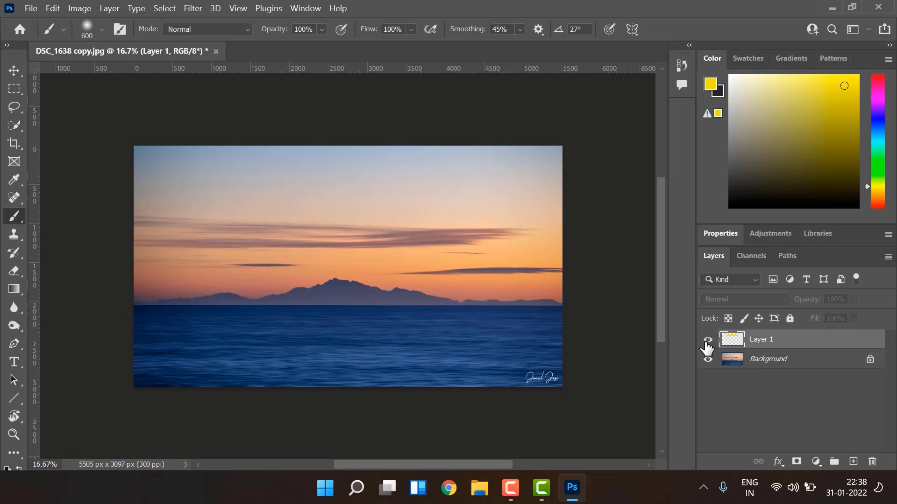
{"action": "left_click", "coordinate": [707, 341]}
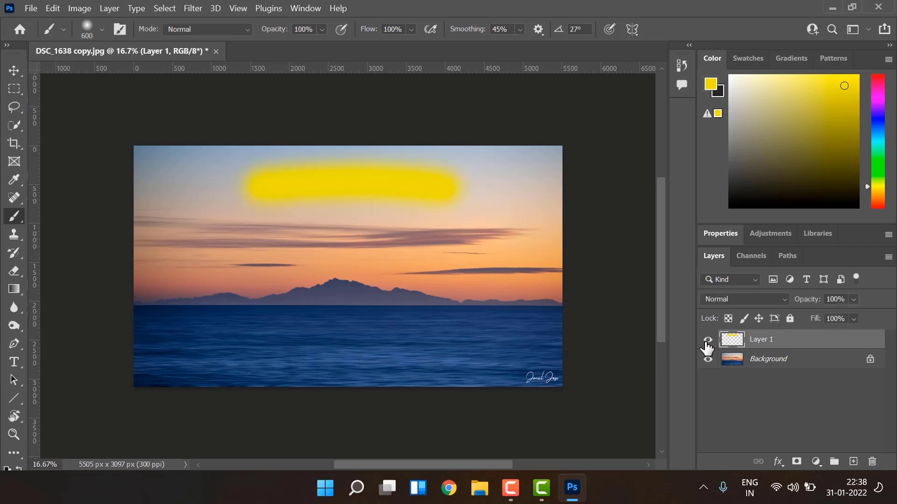
Move the yellow stroke on Layer 1 down over the long cloud band with the Move tool
{"action": "left_click", "coordinate": [14, 70]}
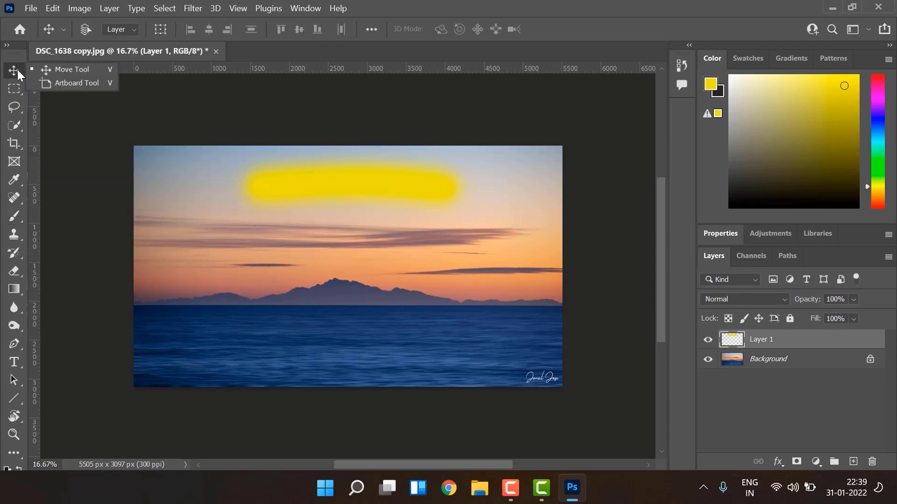
{"action": "key", "text": "v"}
{"action": "mouse_move", "coordinate": [326, 186]}
{"action": "left_mouse_down"}
{"action": "mouse_move", "coordinate": [302, 205]}
{"action": "mouse_move", "coordinate": [277, 281]}
{"action": "mouse_move", "coordinate": [330, 306]}
{"action": "mouse_move", "coordinate": [313, 390]}
{"action": "mouse_move", "coordinate": [340, 361]}
{"action": "mouse_move", "coordinate": [231, 304]}
{"action": "mouse_move", "coordinate": [370, 215]}
{"action": "mouse_move", "coordinate": [315, 229]}
{"action": "left_mouse_up"}
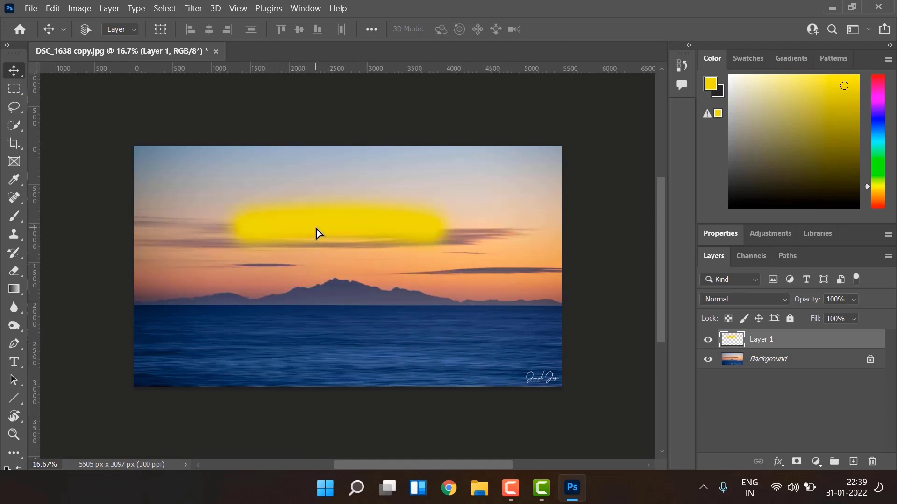
Scale the yellow stroke on Layer 1 slightly outward from its lower-left corner with Free Transform and apply it
{"action": "left_click", "coordinate": [53, 8]}
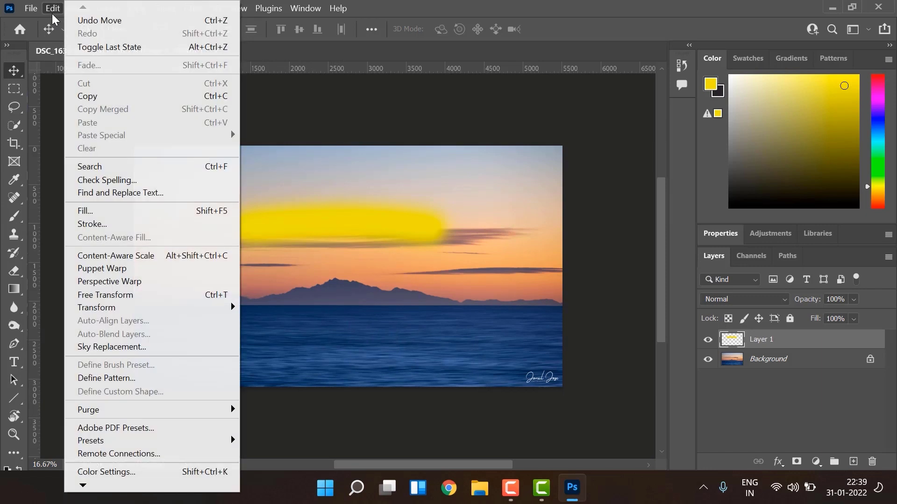
{"action": "left_click", "coordinate": [181, 296]}
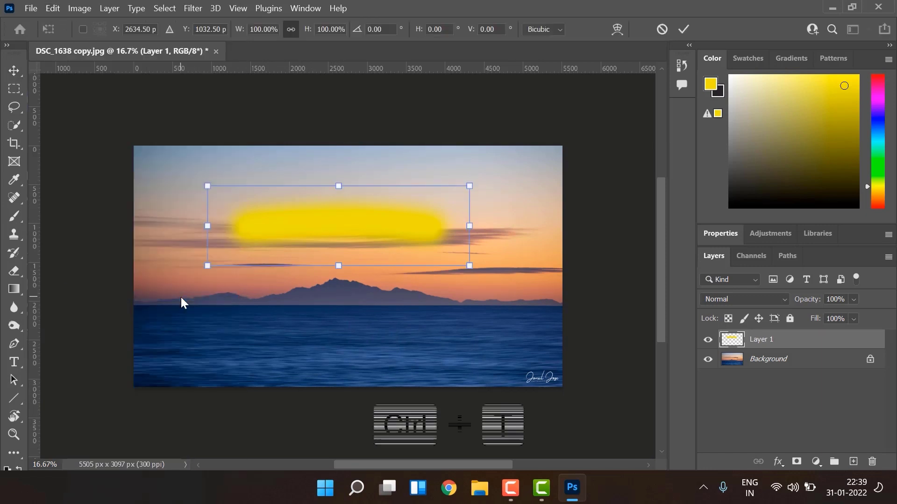
{"action": "left_click_drag", "start_coordinate": [216, 268], "coordinate": [196, 267]}
{"action": "key", "text": "Return"}
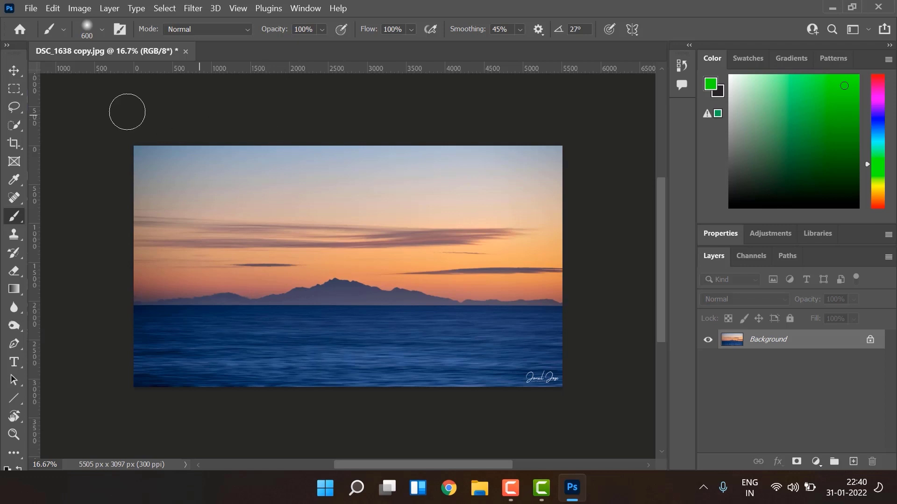
Open the file SoulfulLandscapes_Logo.psd from the Layers folder
{"action": "left_click", "coordinate": [32, 9]}
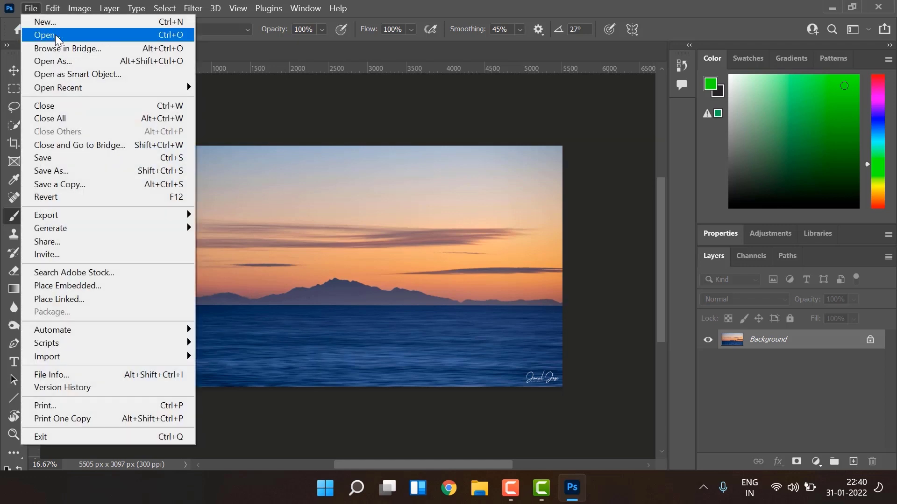
{"action": "left_click", "coordinate": [35, 34]}
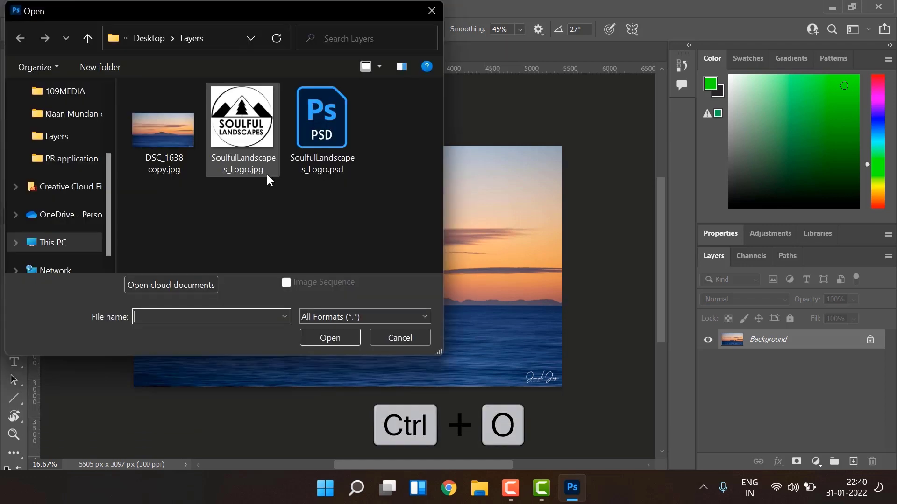
{"action": "left_click", "coordinate": [341, 147]}
{"action": "left_click", "coordinate": [346, 337]}
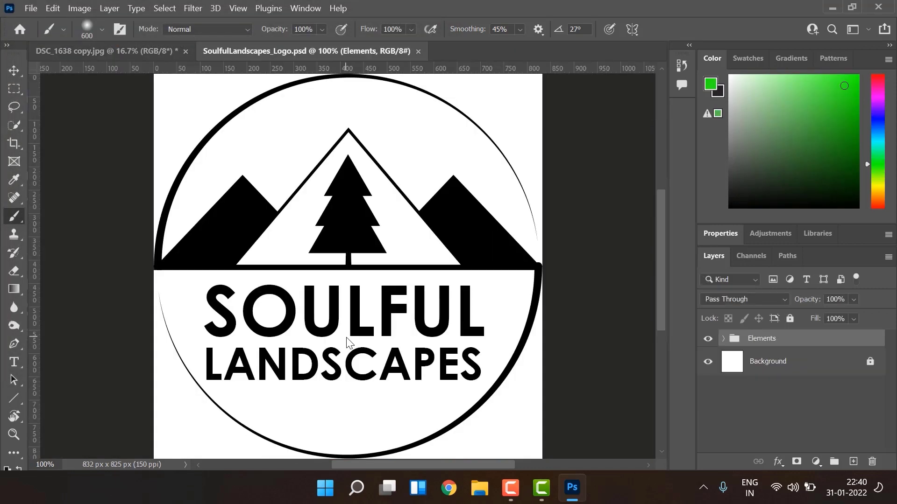
Expand the Elements group and look through the layers and subgroups it contains
{"action": "left_click", "coordinate": [724, 339]}
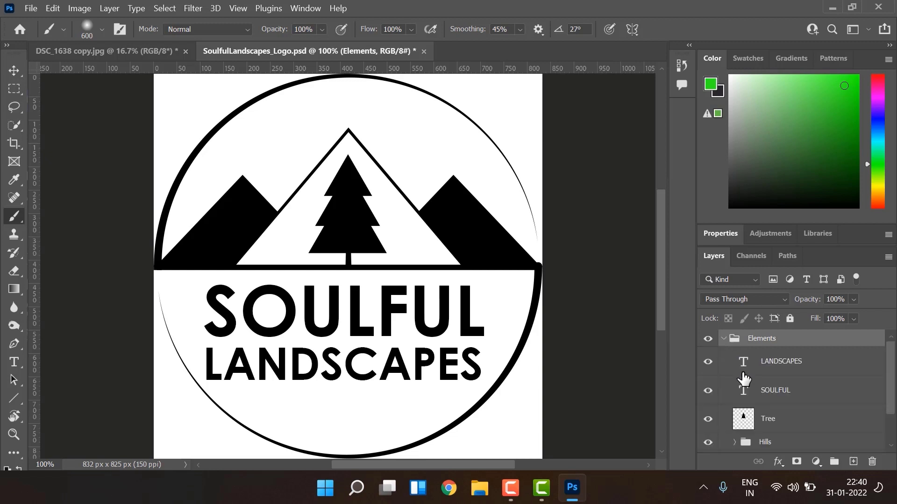
{"action": "scroll", "coordinate": [743, 379], "scroll_direction": "down", "scroll_amount": 2}
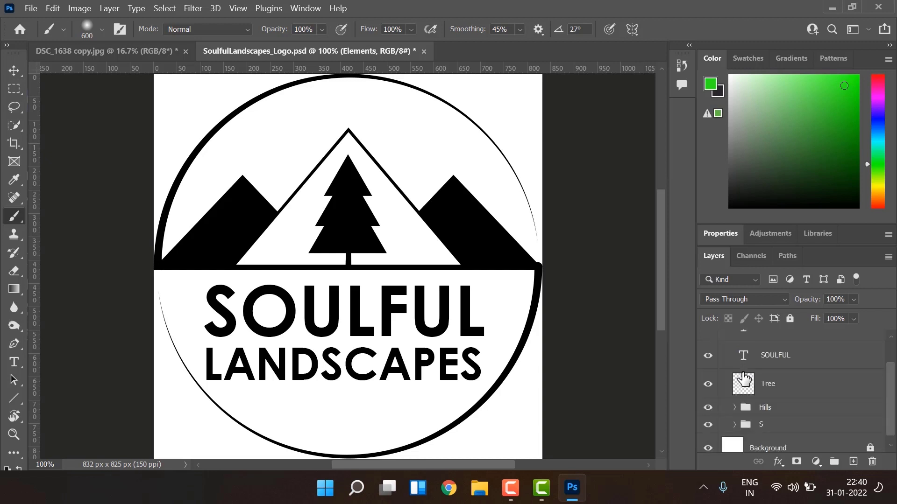
{"action": "scroll", "coordinate": [743, 378], "scroll_direction": "up", "scroll_amount": 2}
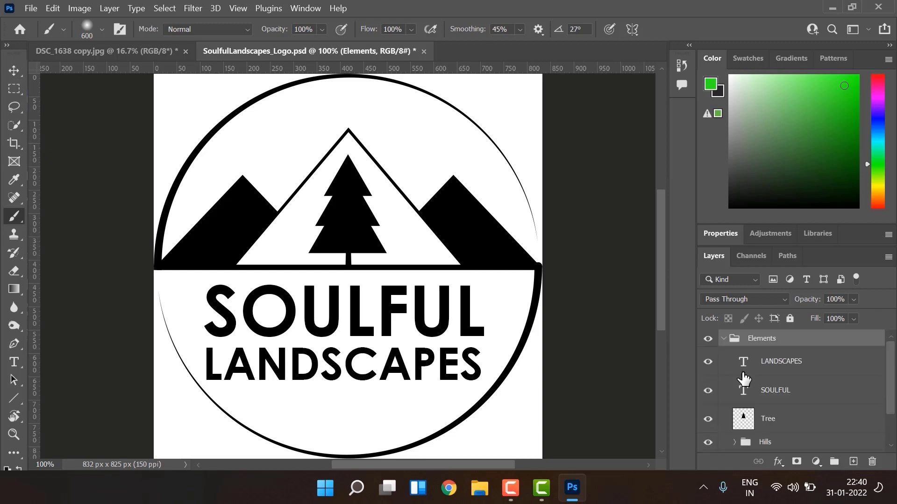
Toggle the visibility of the LANDSCAPES, SOULFUL and Tree layers off and on, one at a time, to identify their parts of the logo
{"action": "left_click", "coordinate": [708, 363]}
{"action": "left_click", "coordinate": [708, 364]}
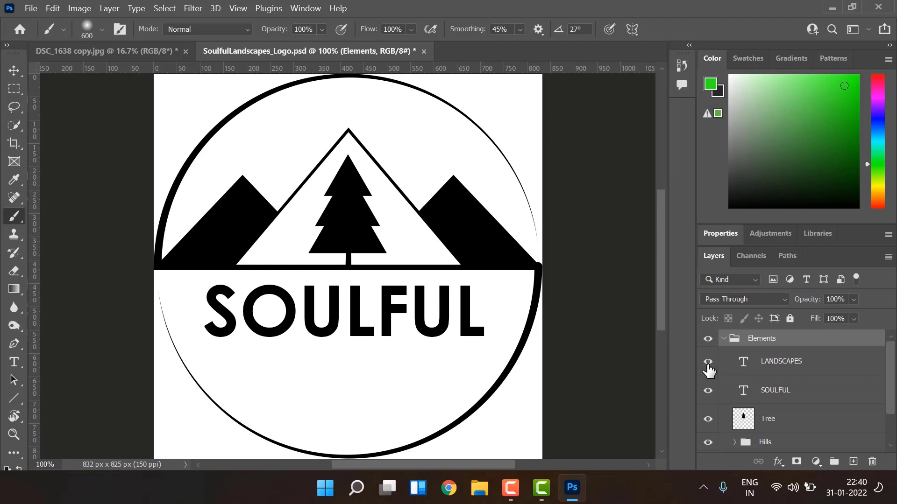
{"action": "left_click", "coordinate": [707, 392]}
{"action": "left_click", "coordinate": [708, 393]}
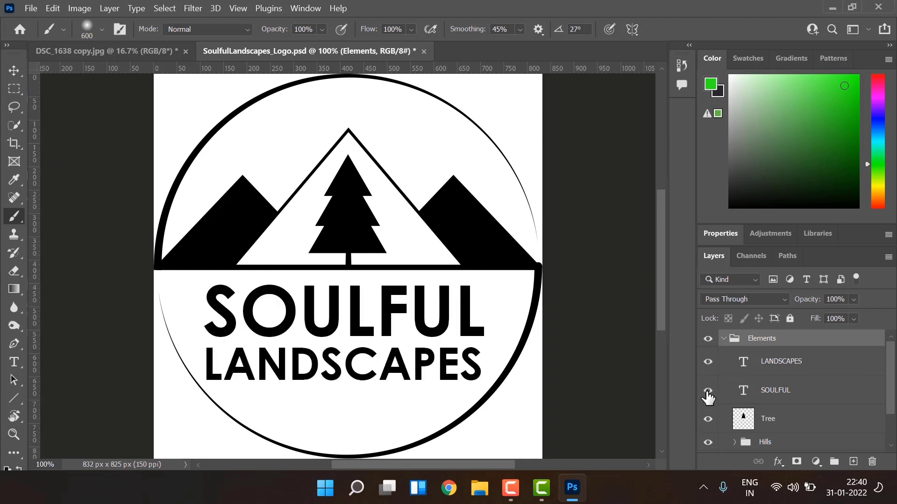
{"action": "scroll", "coordinate": [816, 433], "scroll_direction": "down", "scroll_amount": 1}
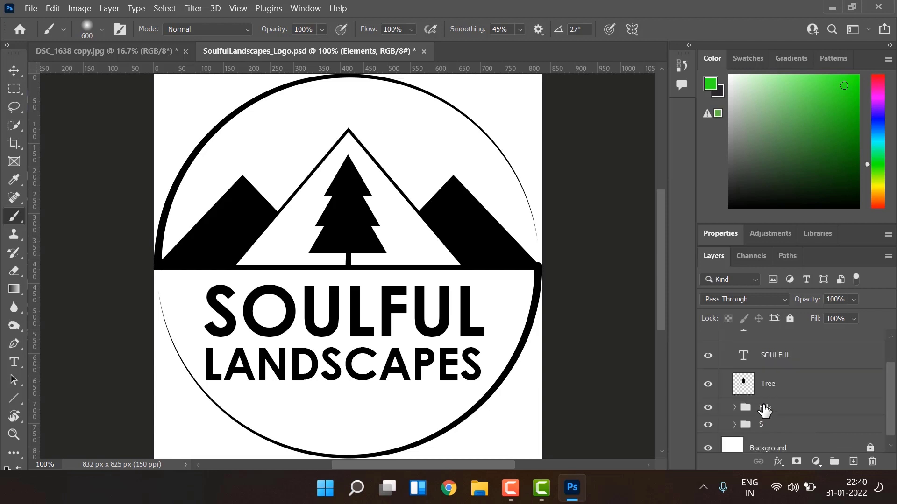
{"action": "left_click", "coordinate": [709, 384]}
{"action": "left_click", "coordinate": [708, 384]}
{"action": "scroll", "coordinate": [781, 369], "scroll_direction": "up", "scroll_amount": 1}
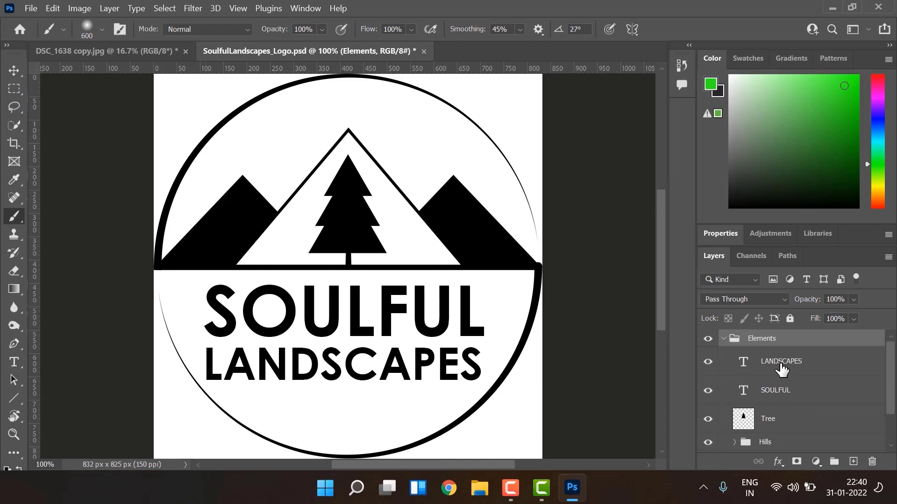
Move the Tree layer below the Hills group in the stacking order, and return it above Hills
{"action": "scroll", "coordinate": [782, 369], "scroll_direction": "down", "scroll_amount": 2}
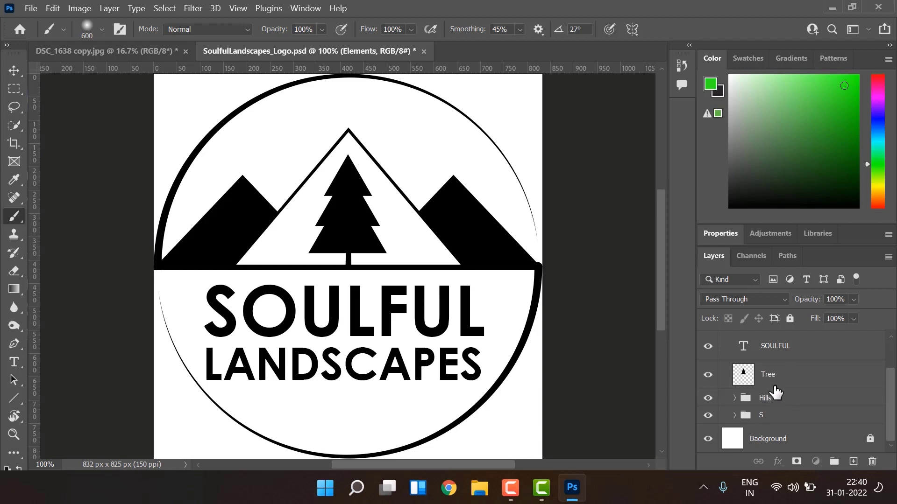
{"action": "left_click", "coordinate": [777, 397]}
{"action": "left_click", "coordinate": [778, 375]}
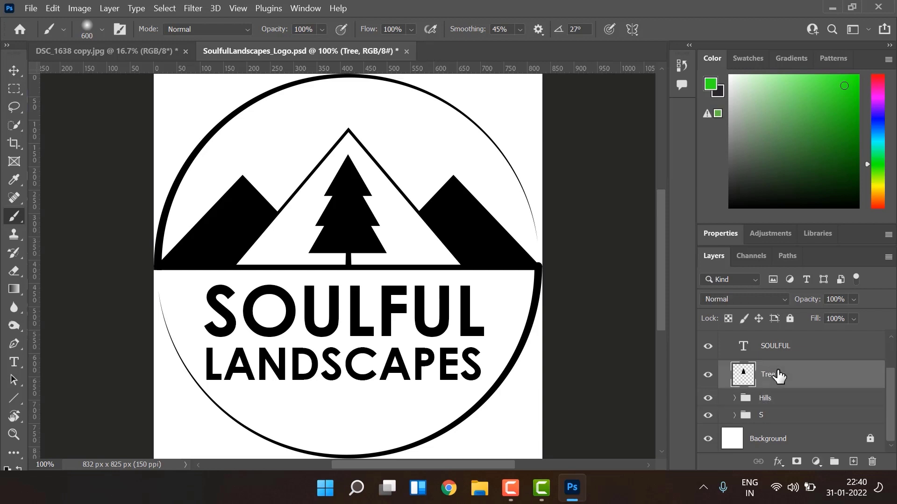
{"action": "left_click_drag", "start_coordinate": [779, 375], "coordinate": [779, 407]}
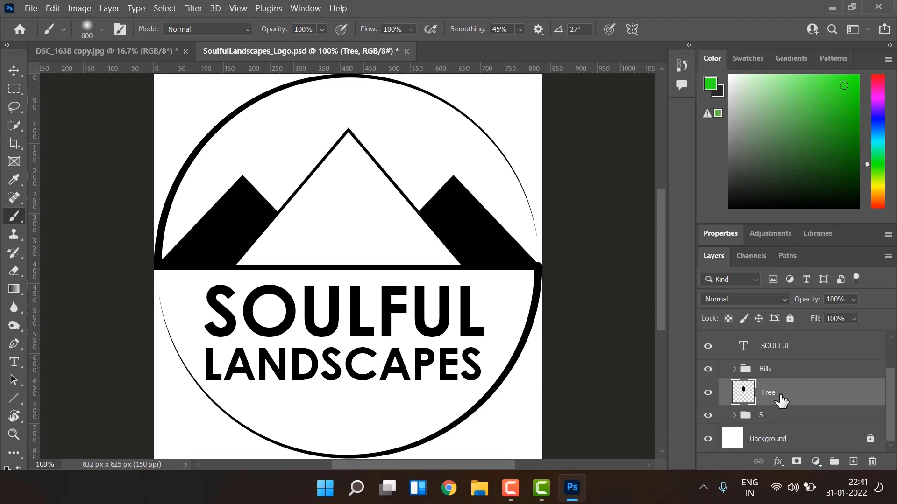
{"action": "left_click_drag", "start_coordinate": [781, 400], "coordinate": [770, 363]}
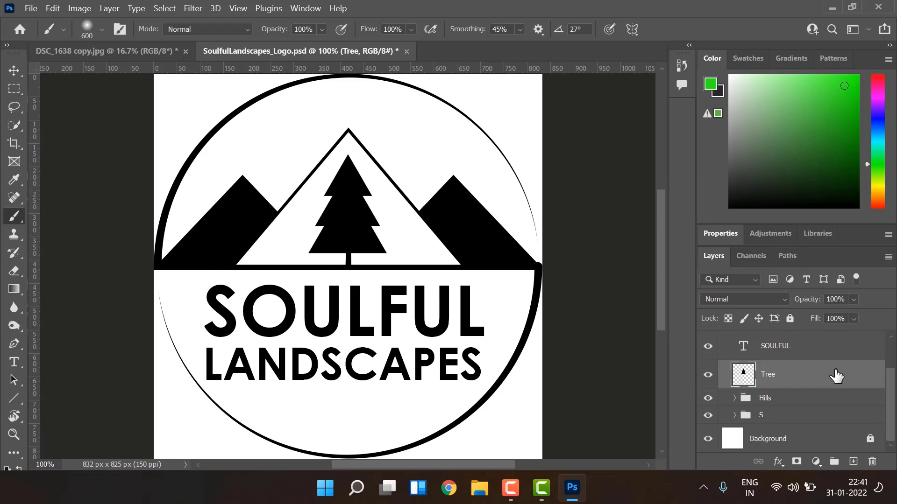
Add a new layer directly above the Tree layer and name it Brush
{"action": "scroll", "coordinate": [836, 377], "scroll_direction": "up", "scroll_amount": 1}
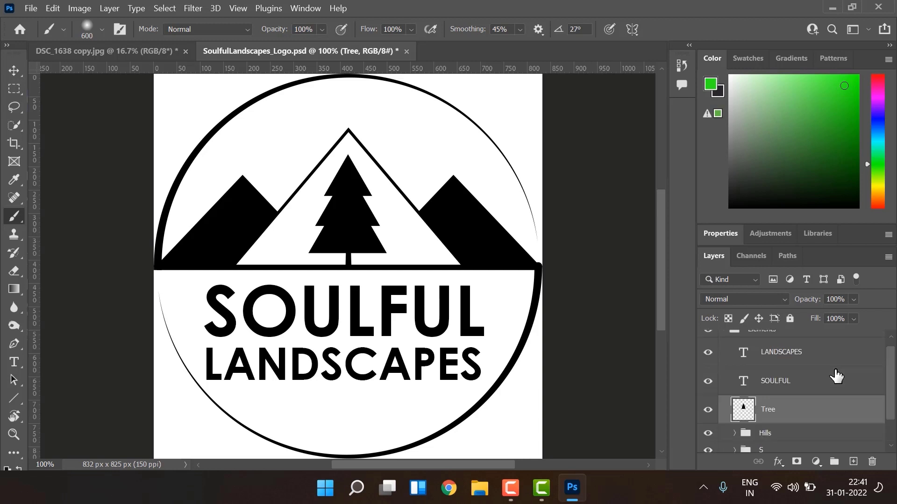
{"action": "scroll", "coordinate": [836, 376], "scroll_direction": "up", "scroll_amount": 1}
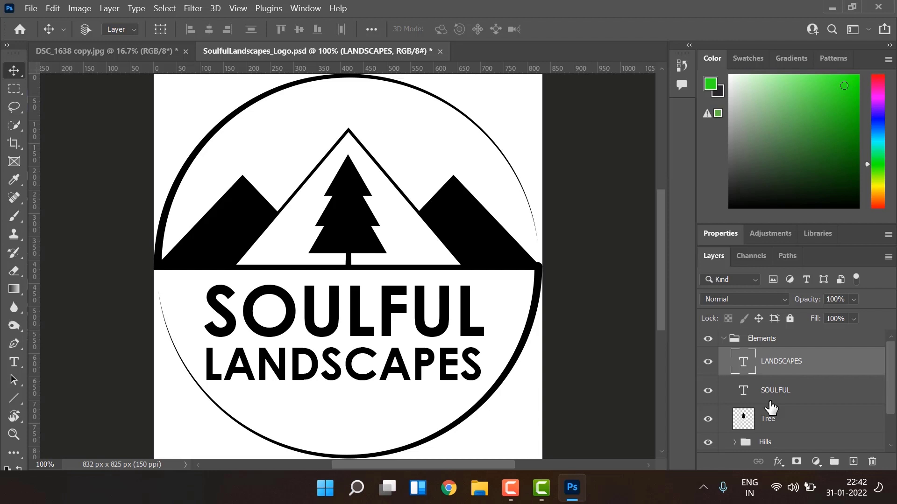
{"action": "left_click", "coordinate": [769, 421]}
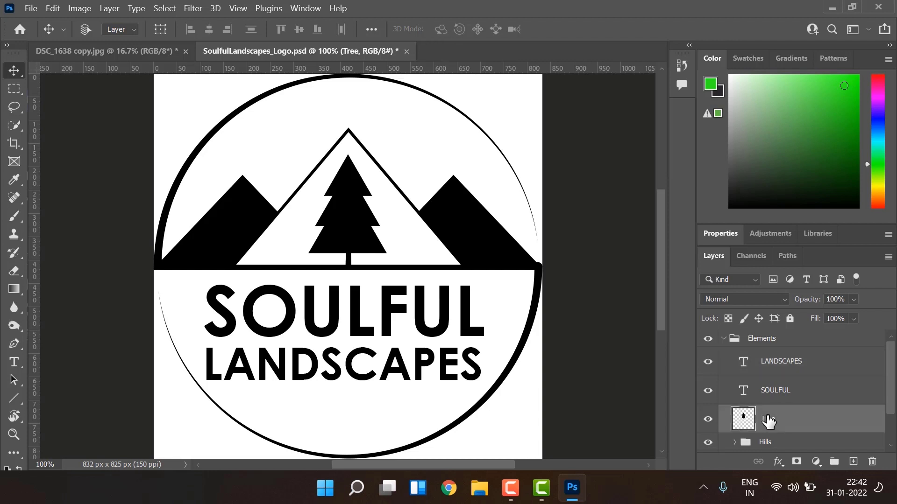
{"action": "left_click", "coordinate": [853, 463]}
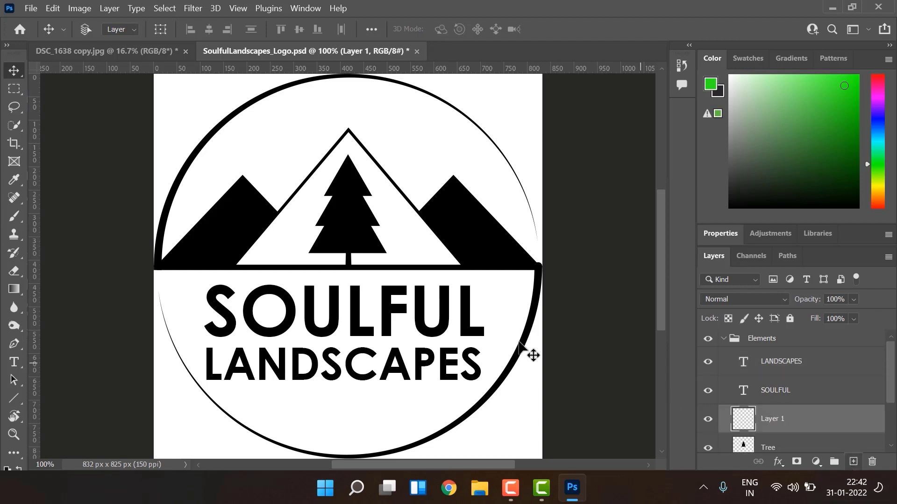
{"action": "double_click", "coordinate": [769, 420]}
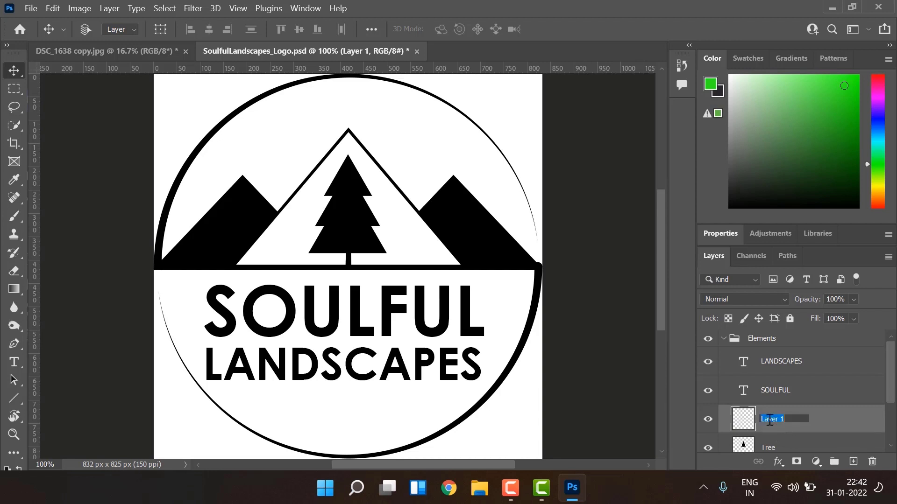
{"action": "type", "text": "Brush"}
{"action": "key", "text": "Return"}
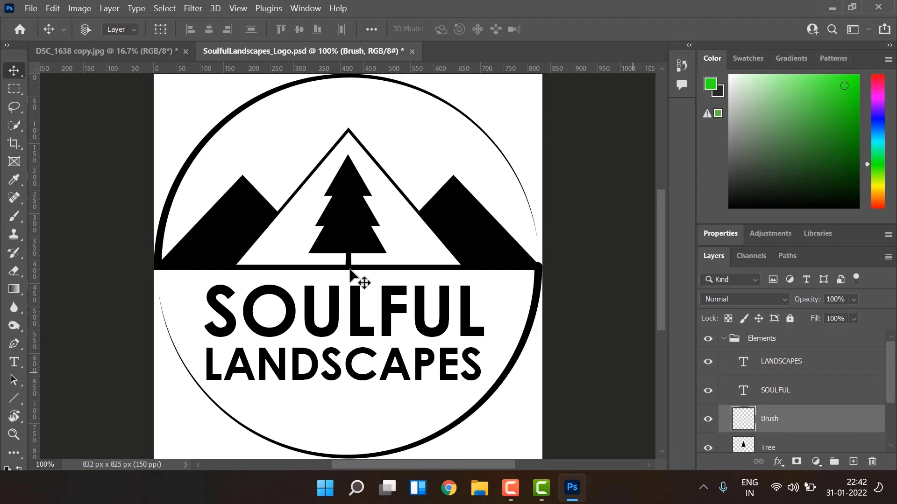
Paint a single soft green dab over the tree with the 600 px Brush tool, and move the Brush layer below Tree
{"action": "key", "text": "b"}
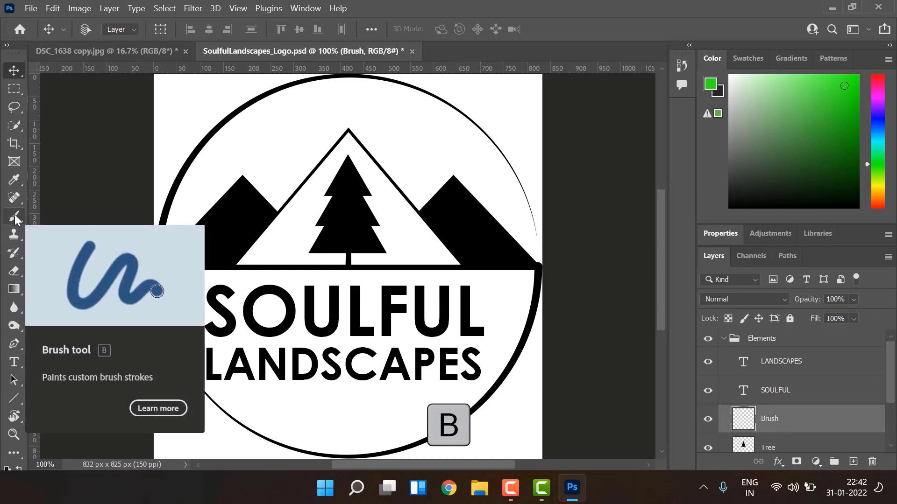
{"action": "left_click", "coordinate": [15, 214]}
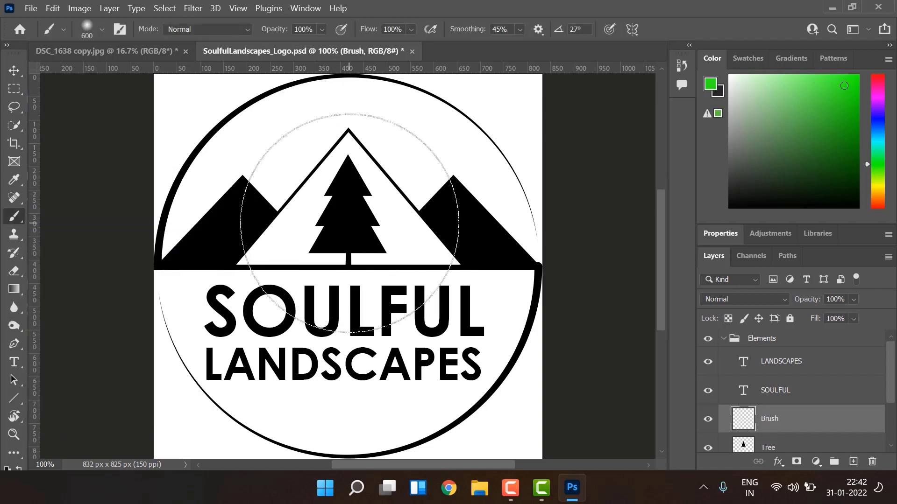
{"action": "left_click", "coordinate": [349, 223]}
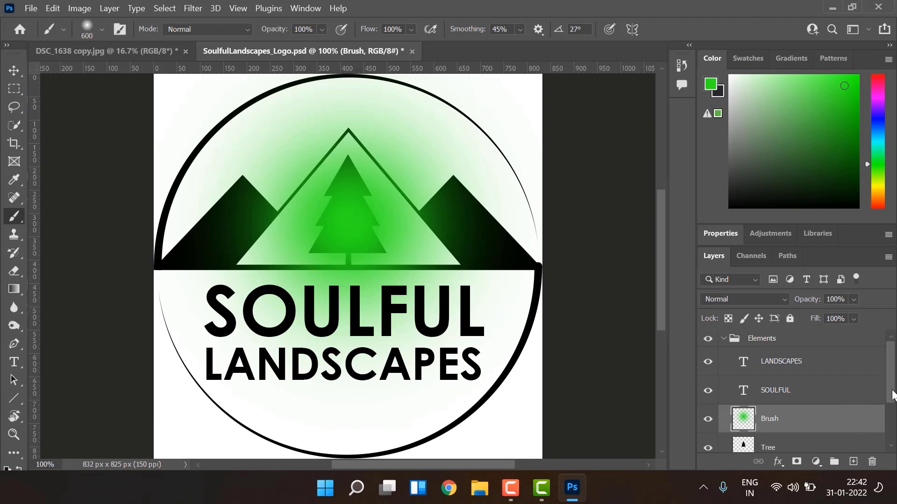
{"action": "scroll", "coordinate": [890, 393], "scroll_direction": "down", "scroll_amount": 1}
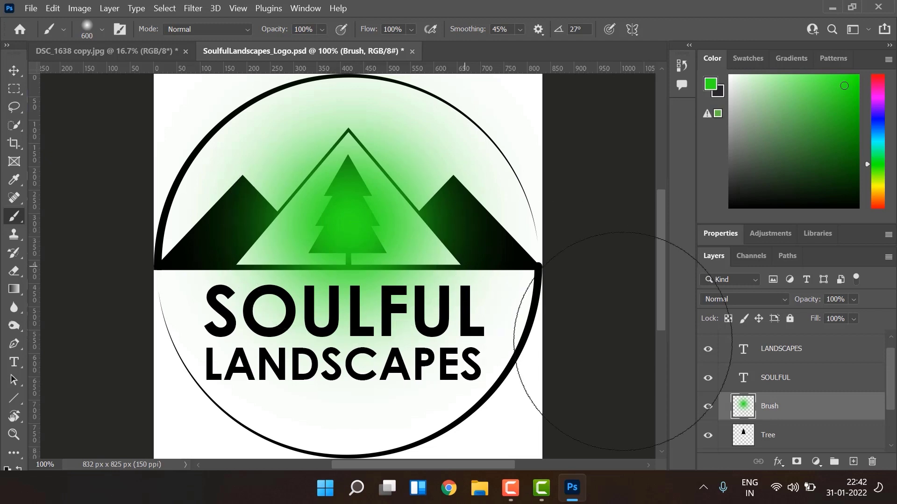
{"action": "left_click_drag", "start_coordinate": [797, 408], "coordinate": [801, 441]}
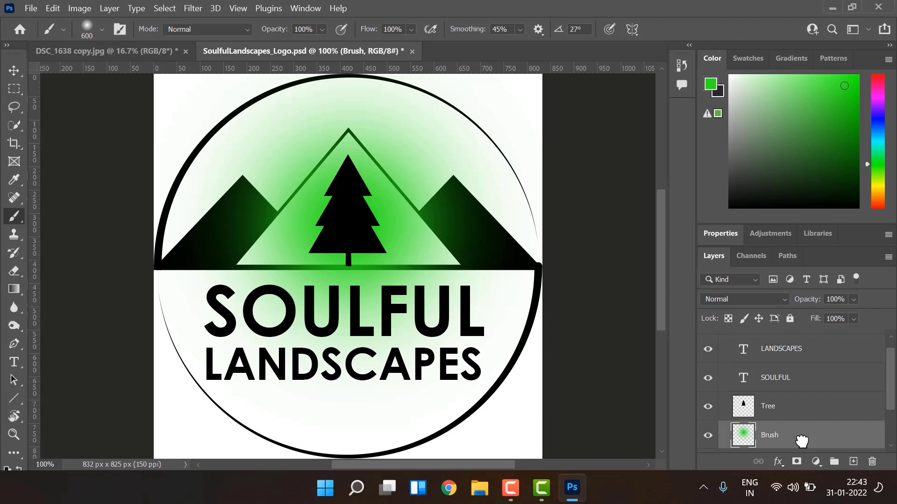
Delete the Brush layer from the logo file
{"action": "mouse_move", "coordinate": [801, 441]}
{"action": "left_mouse_down"}
{"action": "mouse_move", "coordinate": [847, 447]}
{"action": "mouse_move", "coordinate": [872, 464]}
{"action": "left_mouse_up"}
{"action": "left_click", "coordinate": [872, 464]}
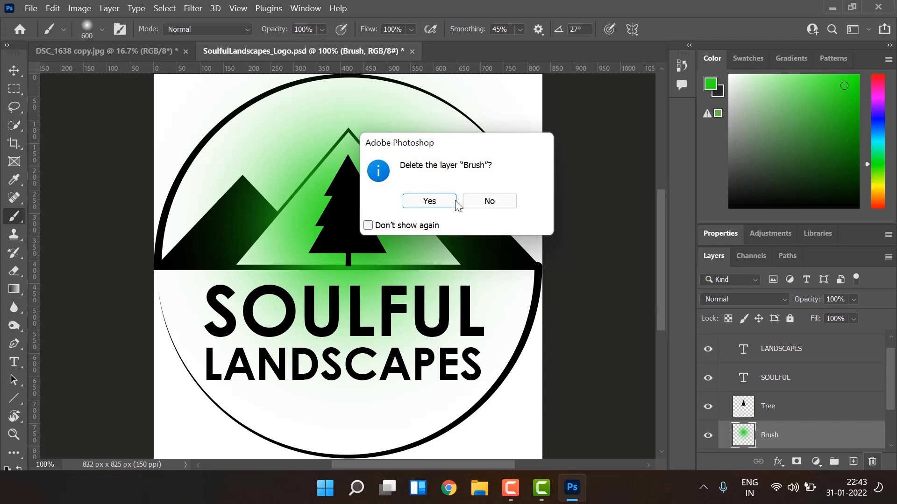
{"action": "left_click", "coordinate": [426, 201]}
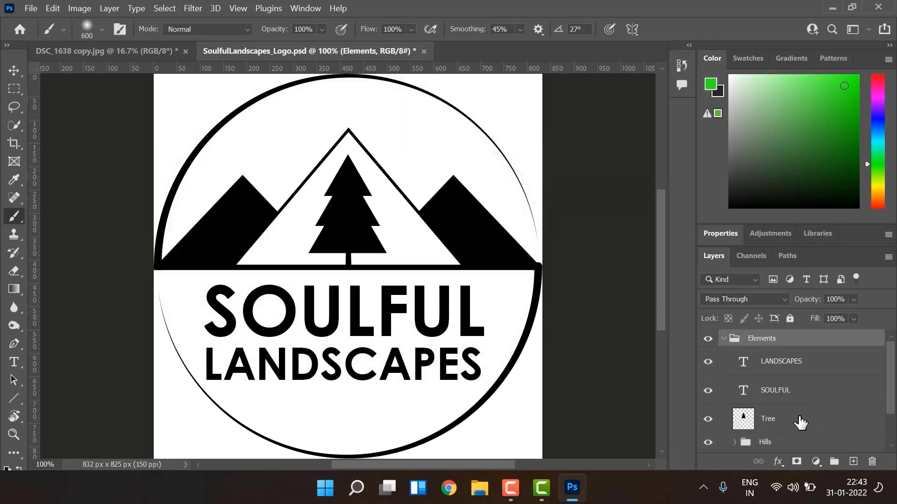
Copy the Elements group from the logo file into DSC_1638 copy.jpg and place the logo at the lower centre over the sea
{"action": "key", "text": "w"}
{"action": "left_click", "coordinate": [724, 339]}
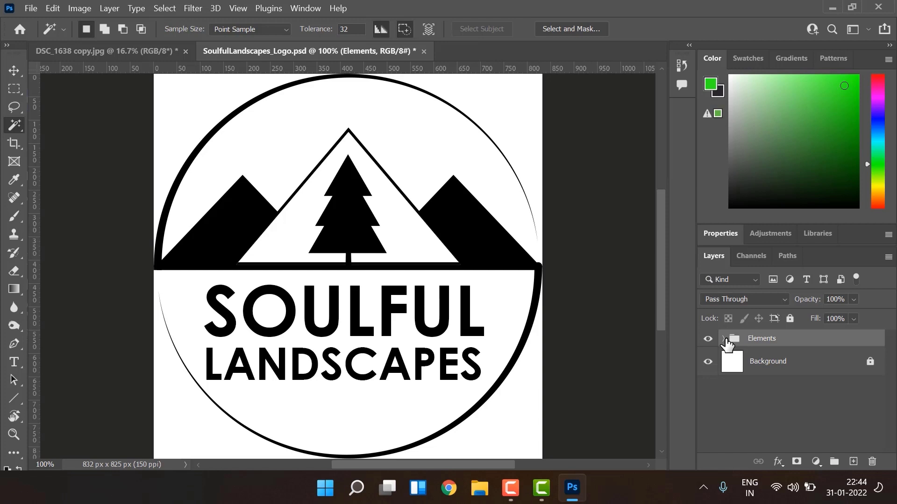
{"action": "left_click", "coordinate": [89, 51]}
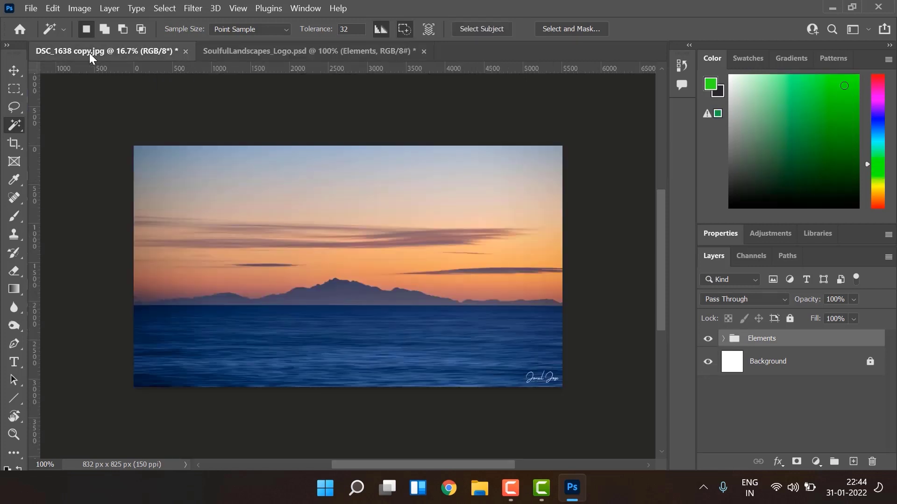
{"action": "left_click", "coordinate": [263, 55]}
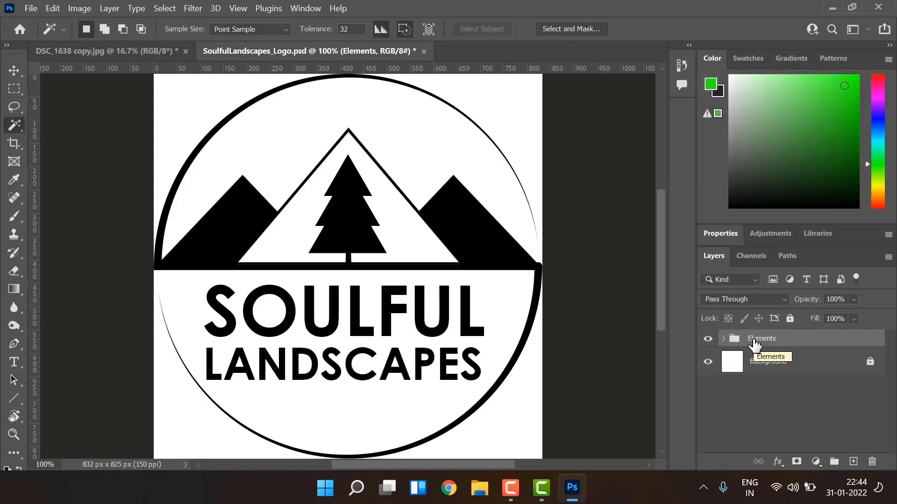
{"action": "left_click_drag", "start_coordinate": [754, 345], "coordinate": [340, 228]}
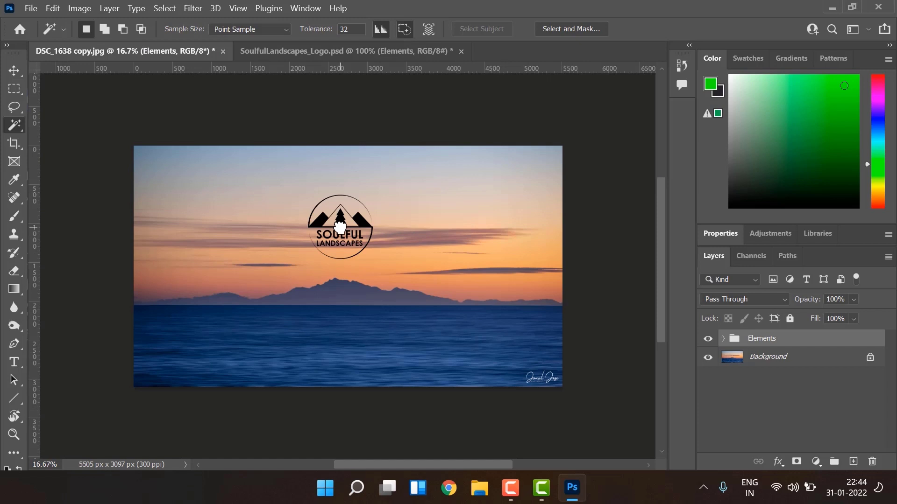
{"action": "key", "text": "v"}
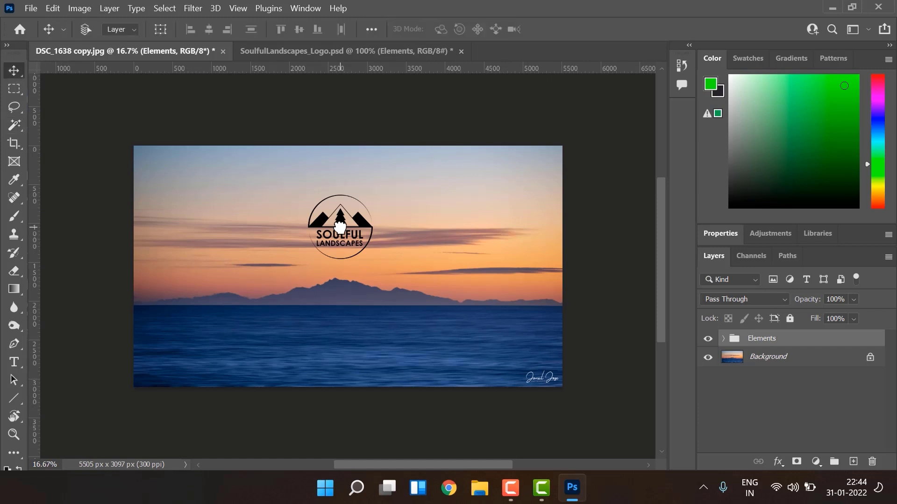
{"action": "left_click_drag", "start_coordinate": [339, 227], "coordinate": [779, 350]}
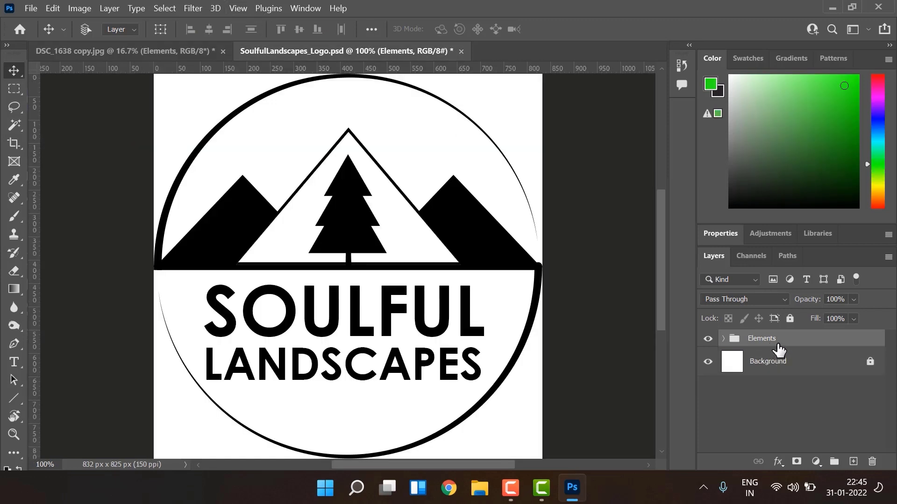
Duplicate the Elements group from SoulfulLandscapes_Logo.psd into the document DSC_1638 copy.jpg under the name Elements
{"action": "right_click", "coordinate": [779, 350]}
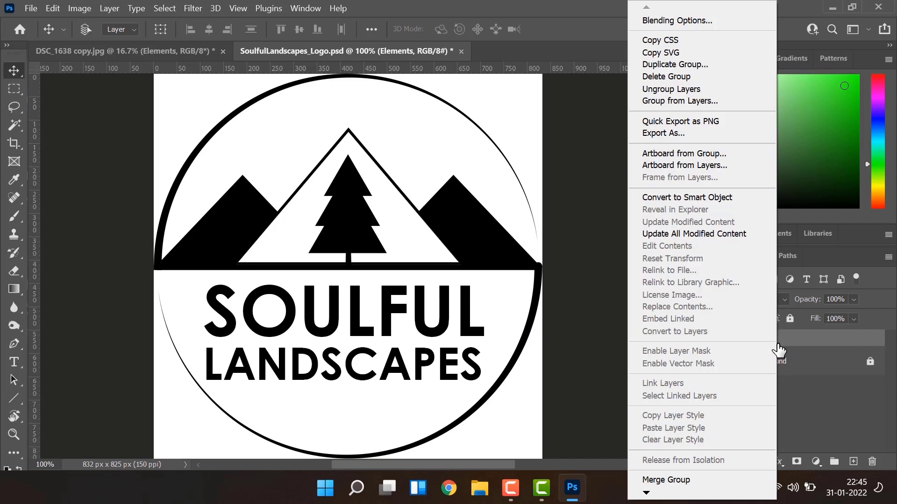
{"action": "left_click", "coordinate": [661, 66]}
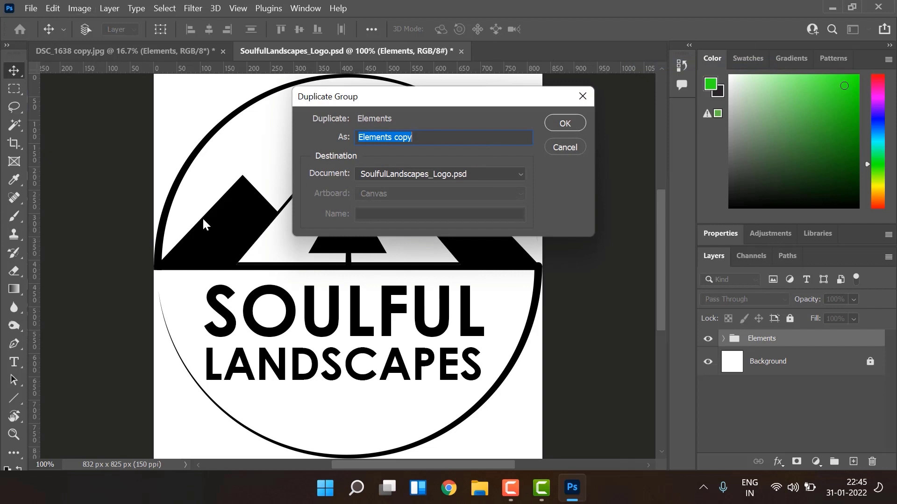
{"action": "left_click", "coordinate": [467, 180]}
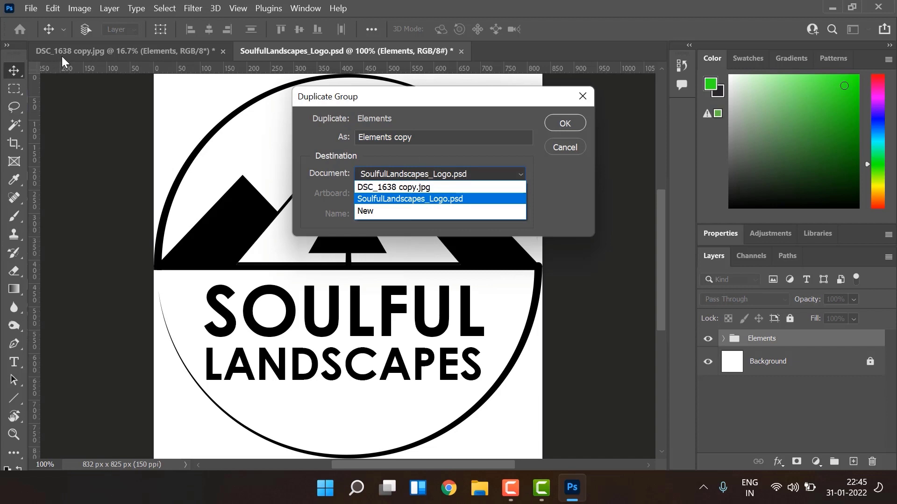
{"action": "left_click", "coordinate": [405, 189]}
{"action": "left_click", "coordinate": [580, 123]}
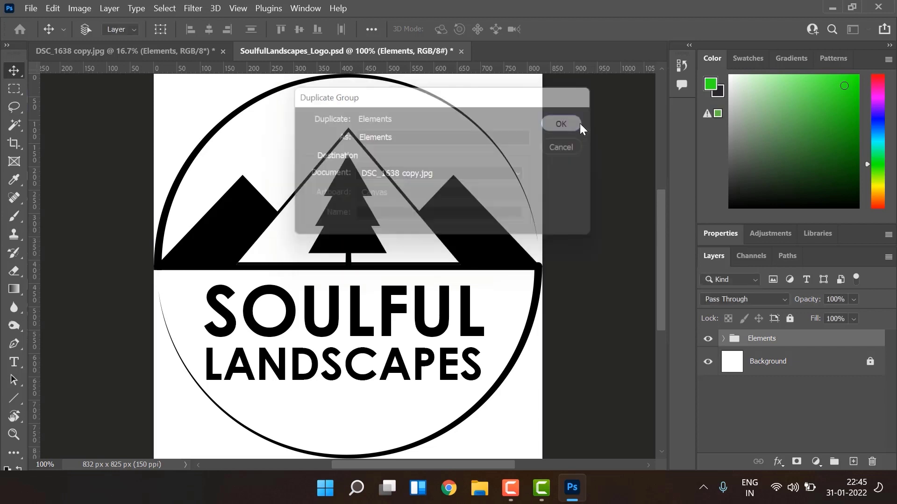
In DSC_1638 copy.jpg, delete the Elements group whose logo sits over the sea
{"action": "left_click", "coordinate": [198, 52]}
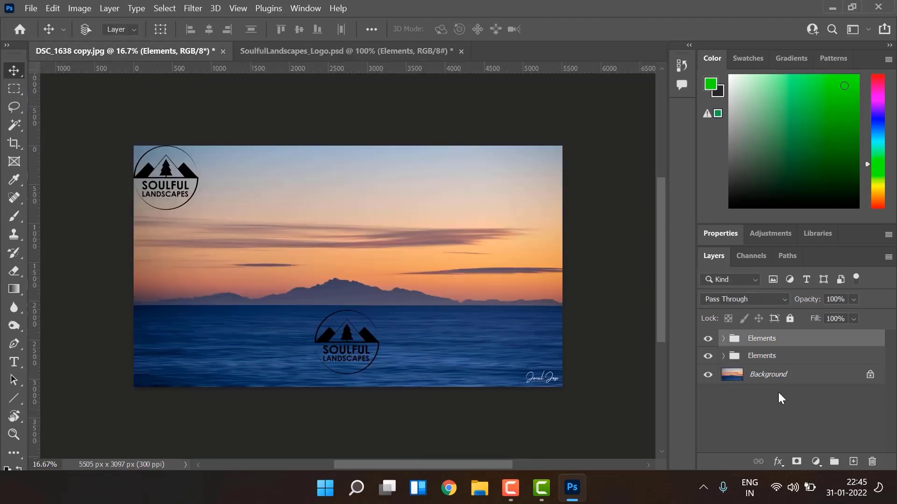
{"action": "left_click", "coordinate": [761, 358]}
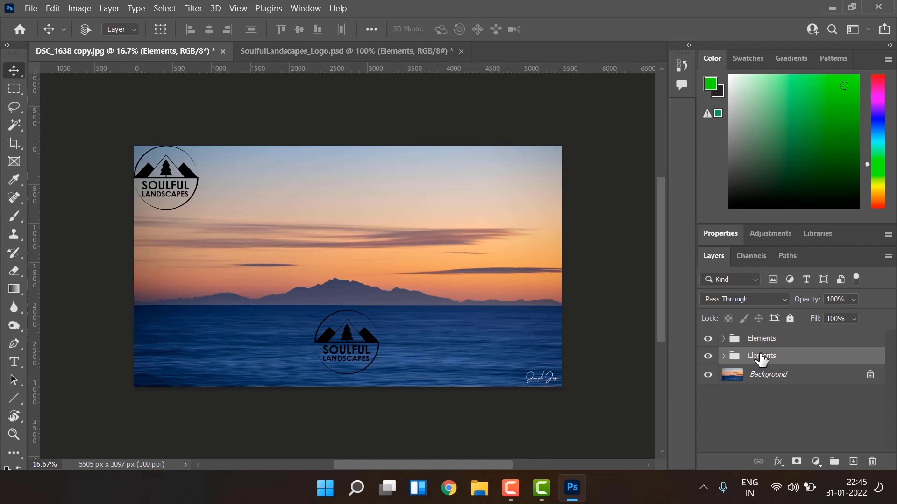
{"action": "key", "text": "Delete"}
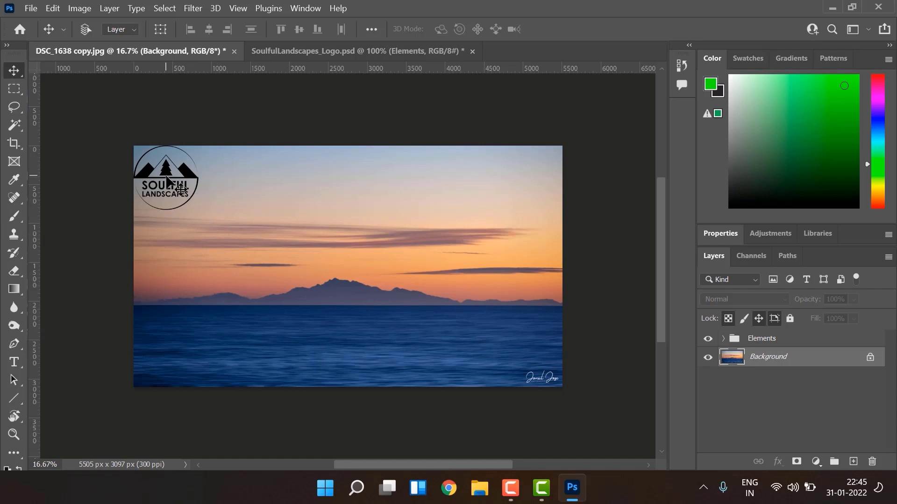
Move the remaining Elements logo from the photo's upper-left corner to the lower centre over the sea
{"action": "left_click", "coordinate": [806, 343]}
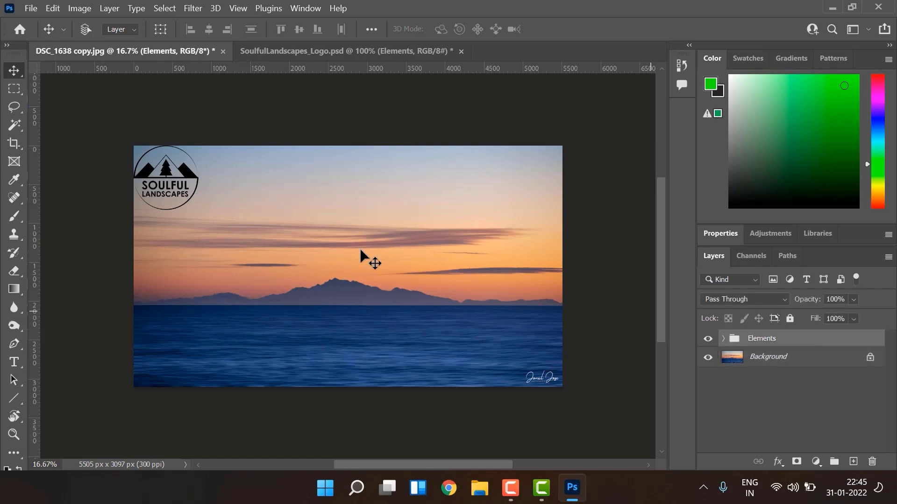
{"action": "left_click_drag", "start_coordinate": [232, 186], "coordinate": [414, 357]}
{"action": "left_click", "coordinate": [716, 355]}
Toggle the Elements group's visibility off and on twice to compare the photo with and without the logo
{"action": "left_click", "coordinate": [709, 340]}
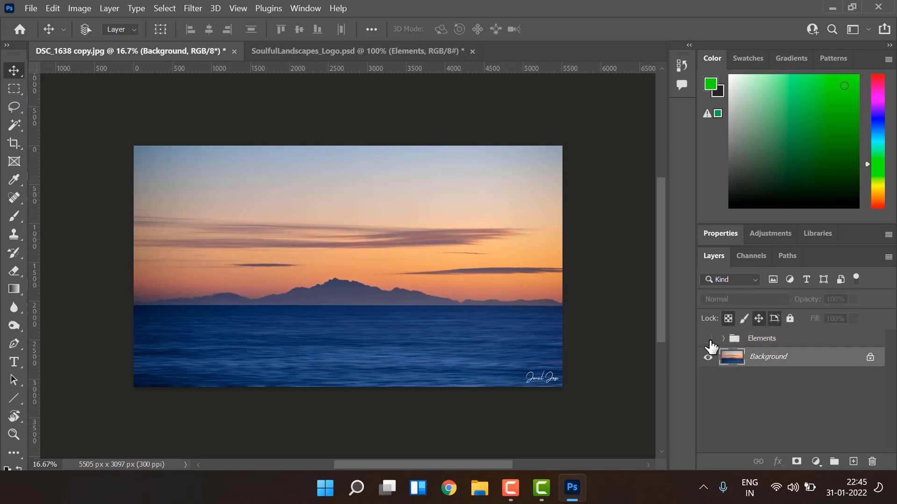
{"action": "left_click", "coordinate": [709, 340]}
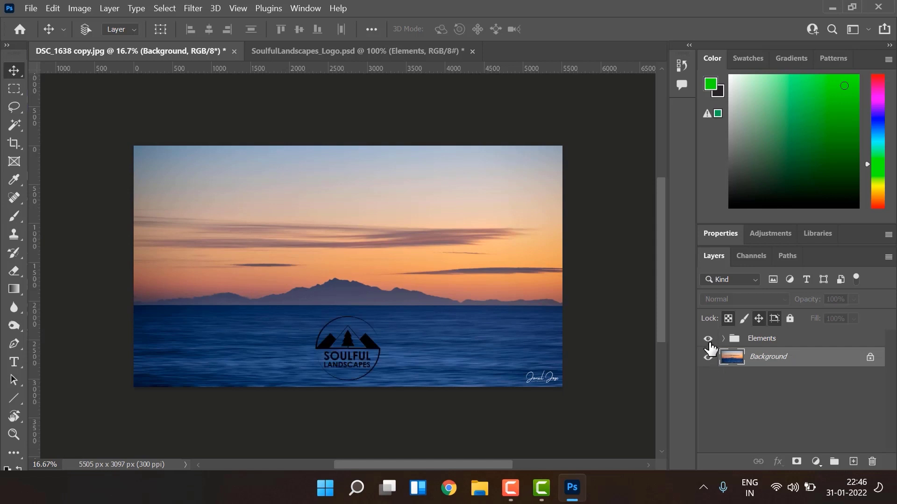
{"action": "left_click", "coordinate": [709, 341]}
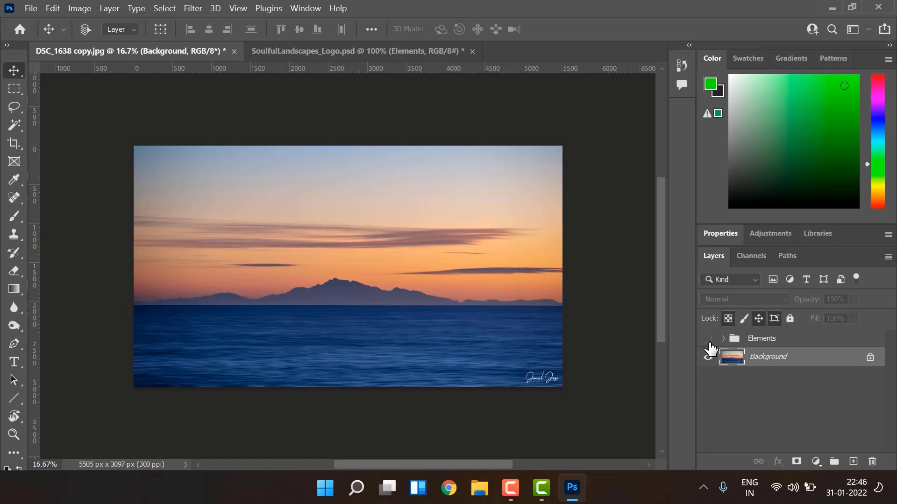
{"action": "left_click", "coordinate": [708, 339]}
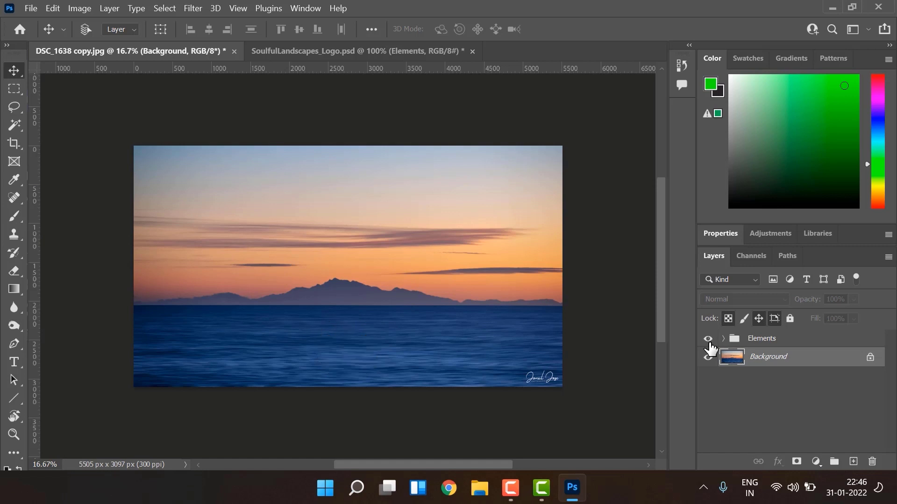
Try out the Elements group's opacity slider, leave it at 100%, and deselect the group
{"action": "left_click", "coordinate": [815, 339]}
{"action": "left_click", "coordinate": [854, 300]}
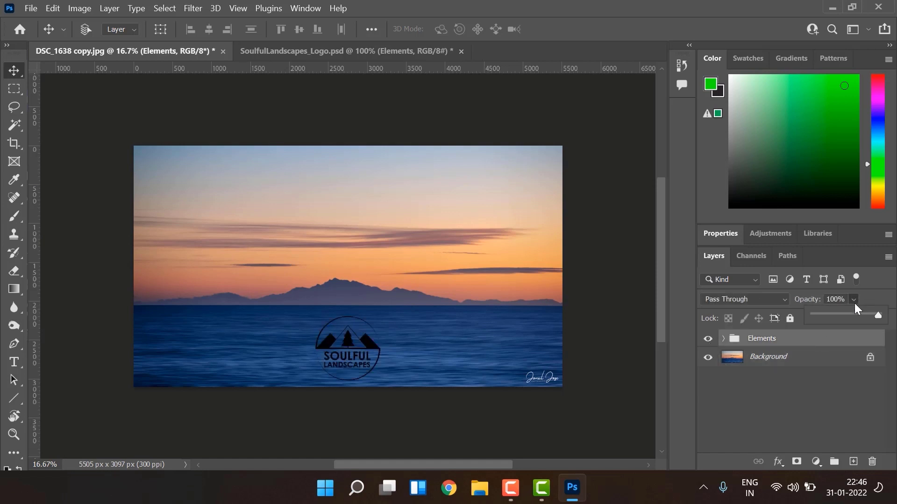
{"action": "mouse_move", "coordinate": [879, 317]}
{"action": "left_mouse_down"}
{"action": "mouse_move", "coordinate": [849, 316]}
{"action": "mouse_move", "coordinate": [887, 320]}
{"action": "left_mouse_up"}
{"action": "left_click", "coordinate": [835, 409]}
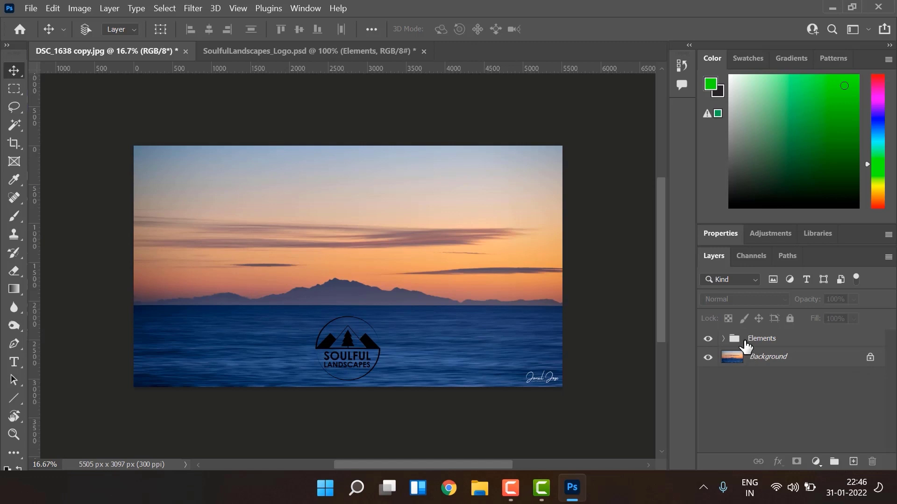